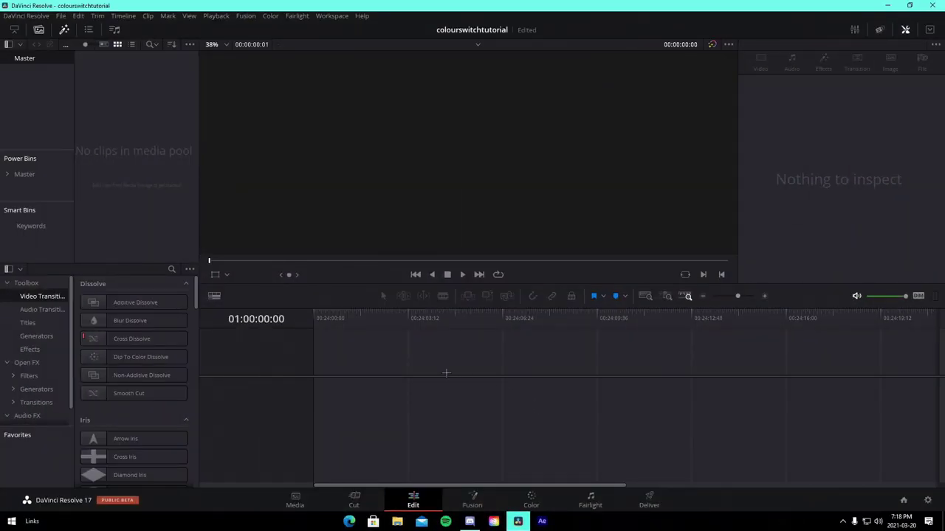
# Open the project settings of the current project
pyautogui.click(61, 16)
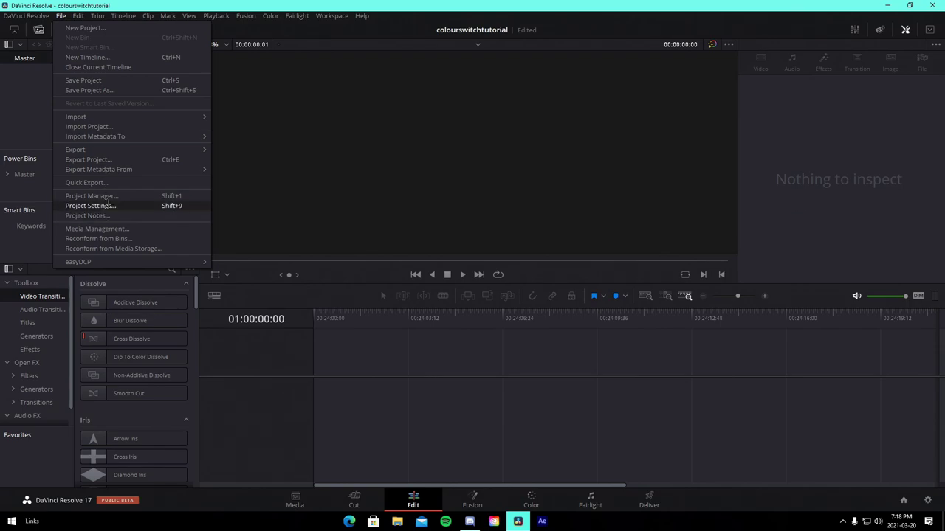
pyautogui.click(74, 207)
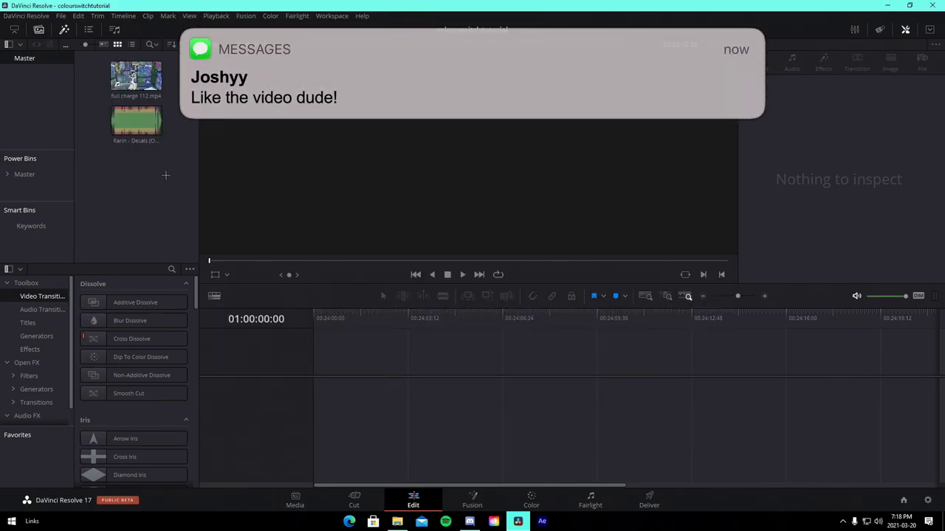
# Place the Rarin - Decals song on a new timeline and remove its opening section so it starts further in
pyautogui.moveTo(166, 175); pyautogui.dragTo(118, 73)
pyautogui.click(156, 197)
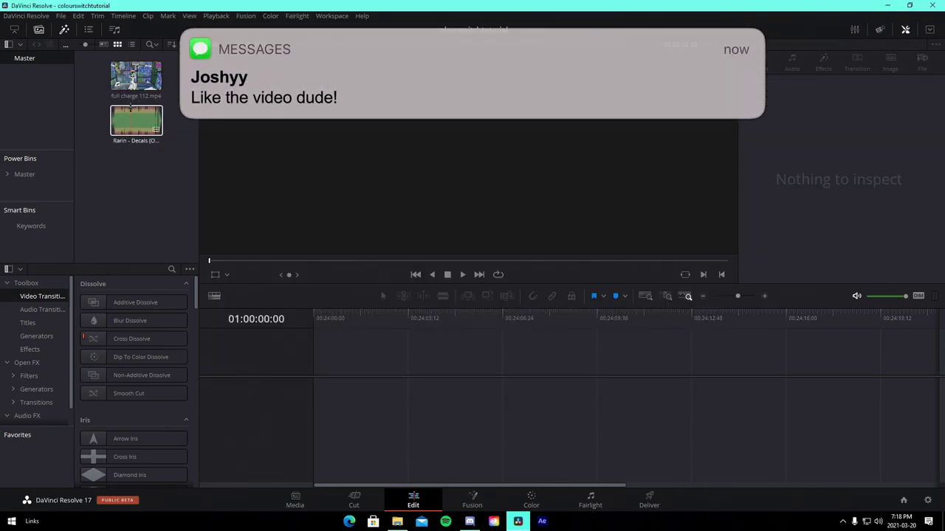
pyautogui.moveTo(131, 108); pyautogui.dragTo(325, 391)
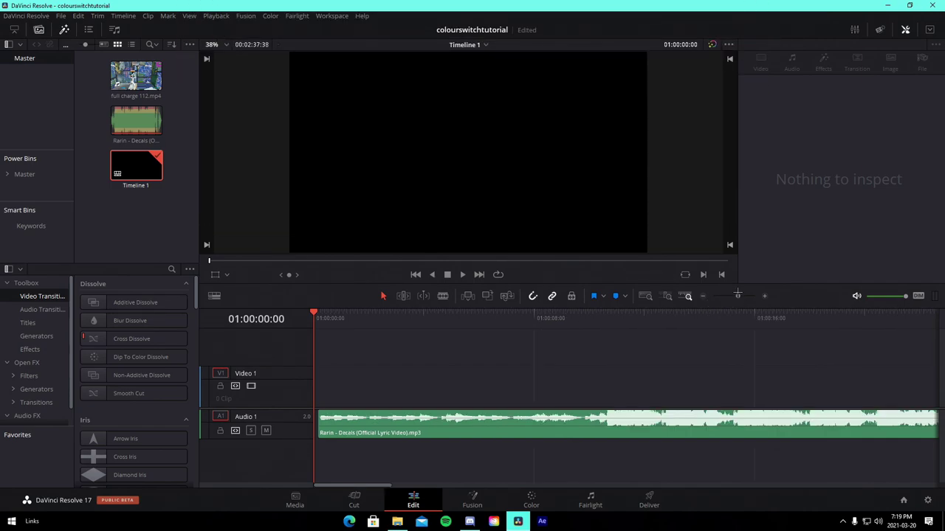
pyautogui.moveTo(738, 294); pyautogui.dragTo(736, 296)
pyautogui.moveTo(321, 431); pyautogui.dragTo(341, 425)
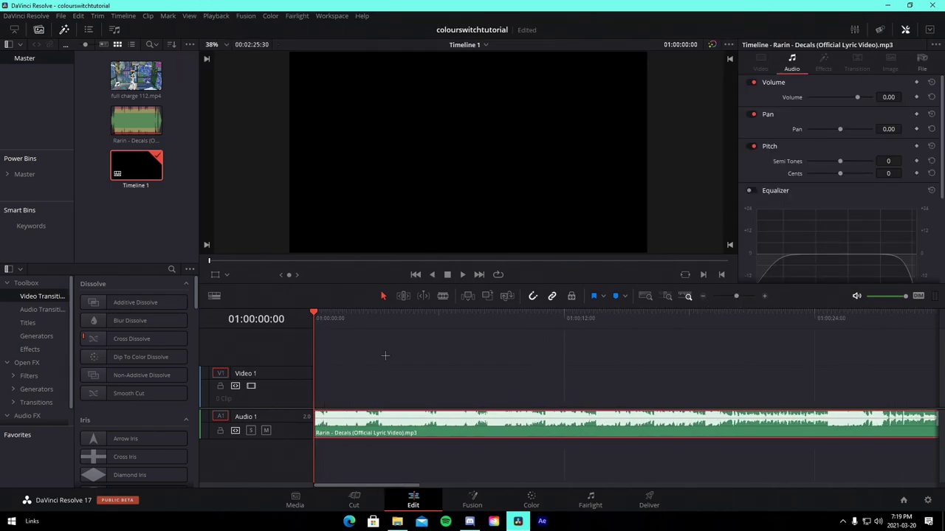
pyautogui.hotkey('shift', 'z')
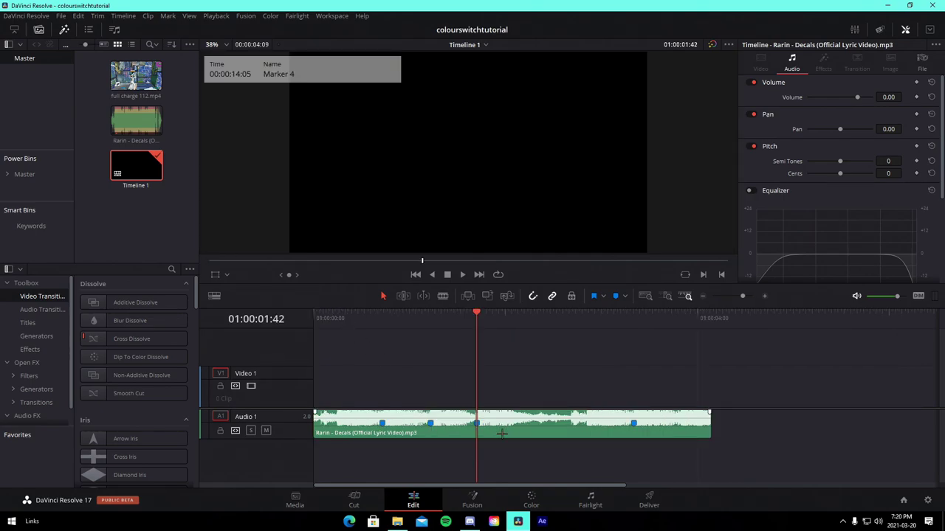
# Move the trimmed song down to Audio 2 and add full charge 112.mp4 to Video 1 with its sound on Audio 1
pyautogui.moveTo(499, 463); pyautogui.dragTo(338, 391)
pyautogui.moveTo(519, 429); pyautogui.dragTo(519, 458)
pyautogui.moveTo(136, 75); pyautogui.dragTo(360, 398)
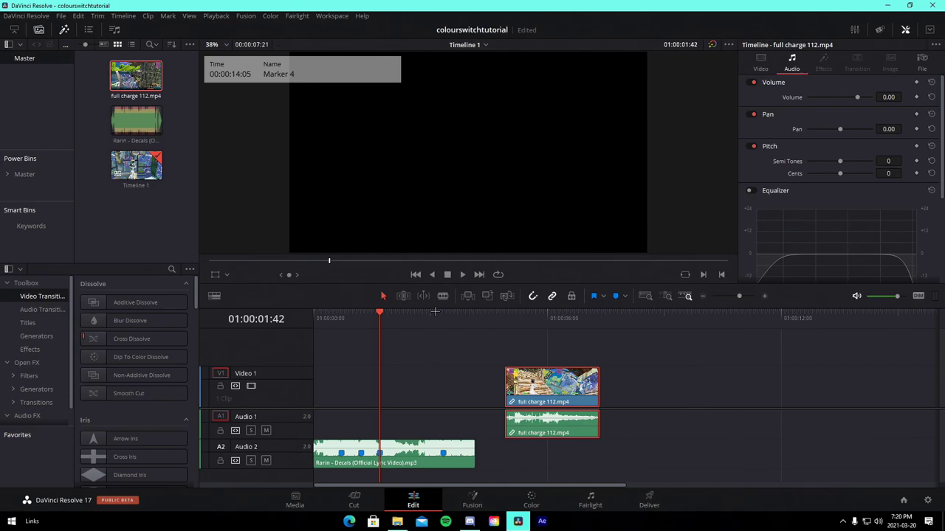
# Align the gameplay clip's 112 damage shot with the song marker at 01:00:03:20 and trim the clip's end to the song's end
pyautogui.click(443, 312)
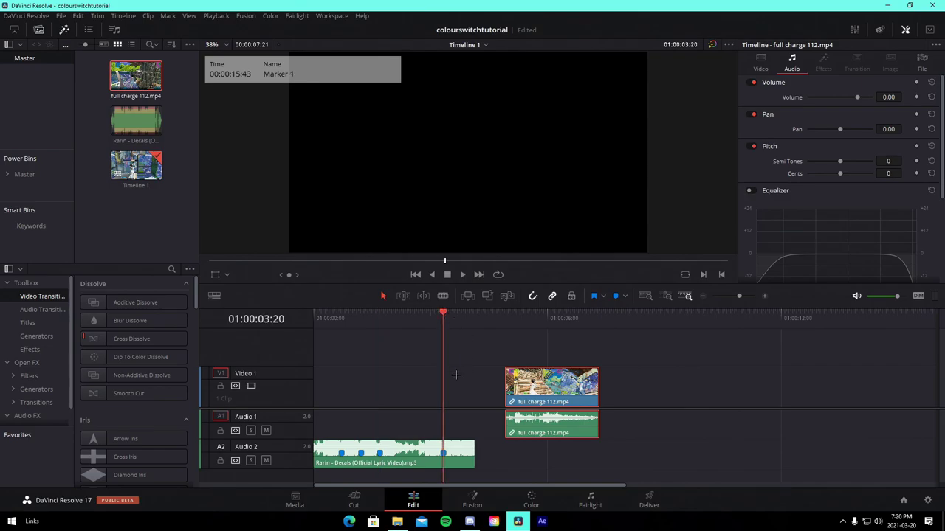
pyautogui.moveTo(549, 401); pyautogui.dragTo(426, 399)
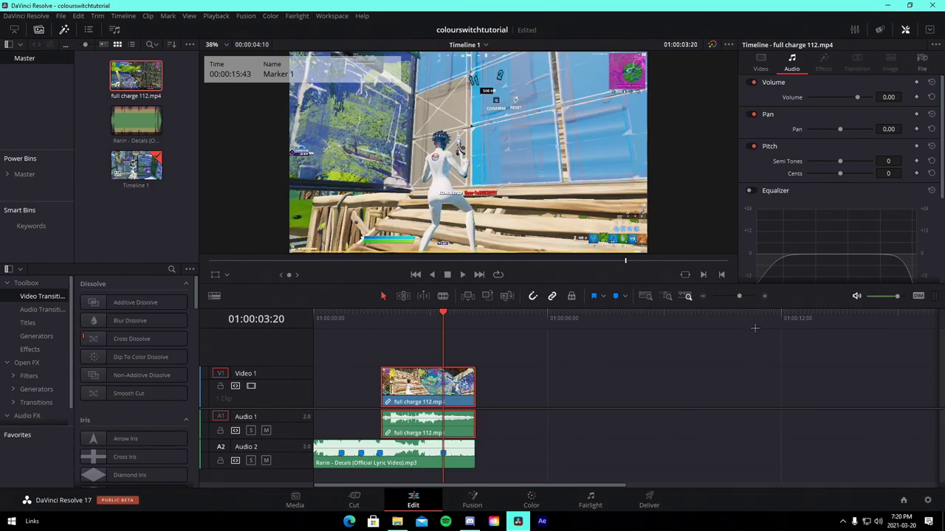
pyautogui.click(746, 295)
pyautogui.moveTo(660, 381); pyautogui.dragTo(829, 383)
pyautogui.moveTo(748, 296); pyautogui.dragTo(743, 296)
pyautogui.moveTo(788, 386); pyautogui.dragTo(716, 385)
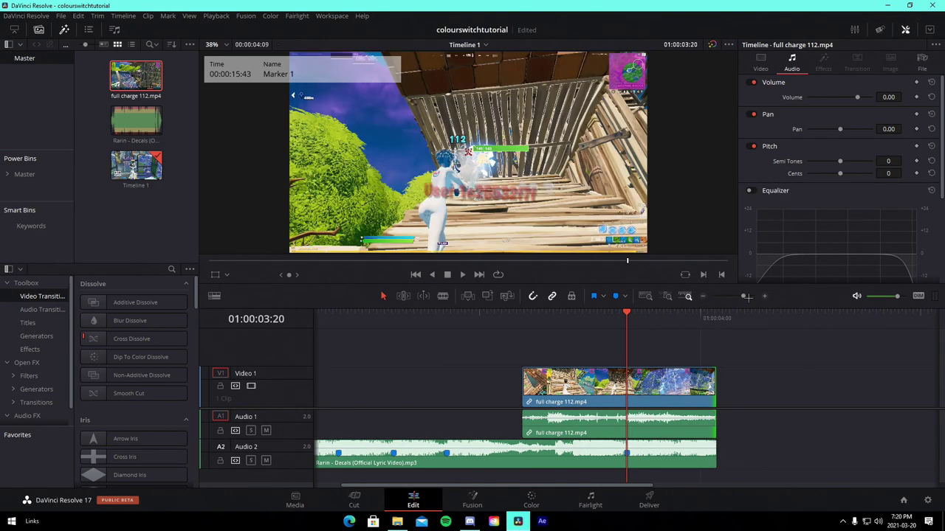
# Extend the gameplay clip's start back to the beginning of the timeline
pyautogui.scroll(-1, 680, 339)
pyautogui.moveTo(539, 386); pyautogui.dragTo(289, 397)
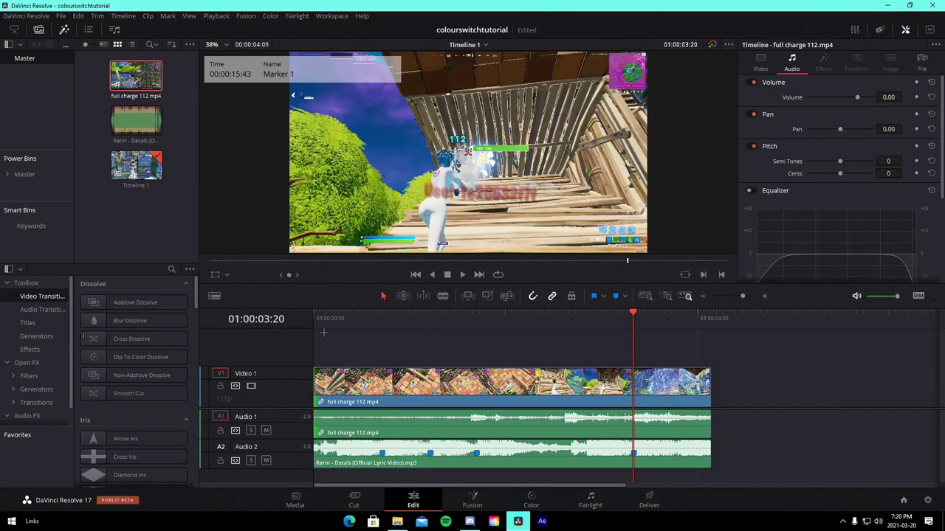
pyautogui.click(316, 324)
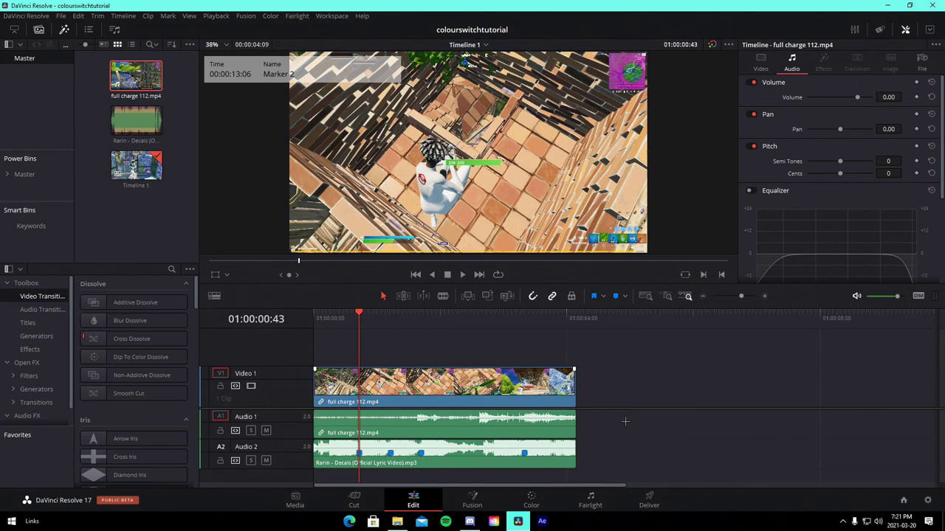
# Unlink the gameplay clip's video from its audio on the timeline
pyautogui.moveTo(596, 420); pyautogui.dragTo(526, 373)
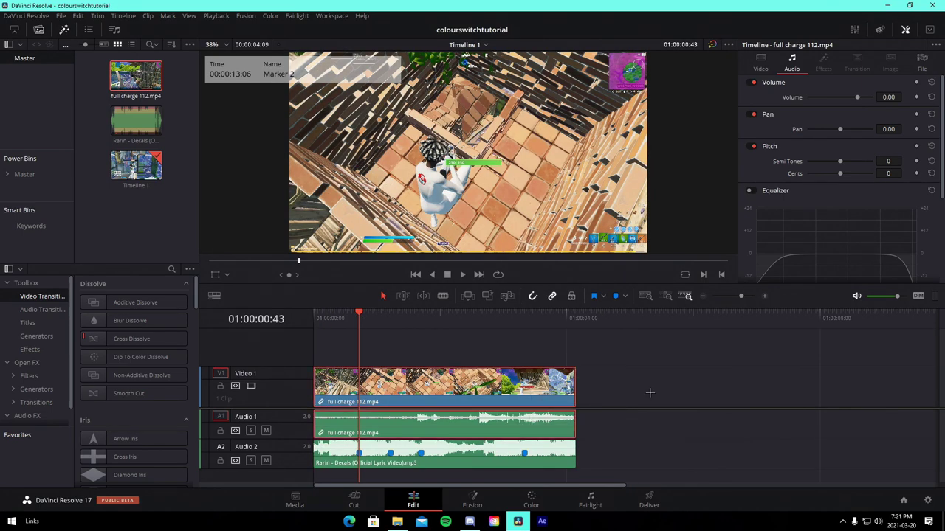
pyautogui.moveTo(634, 422); pyautogui.dragTo(515, 374)
pyautogui.click(640, 372)
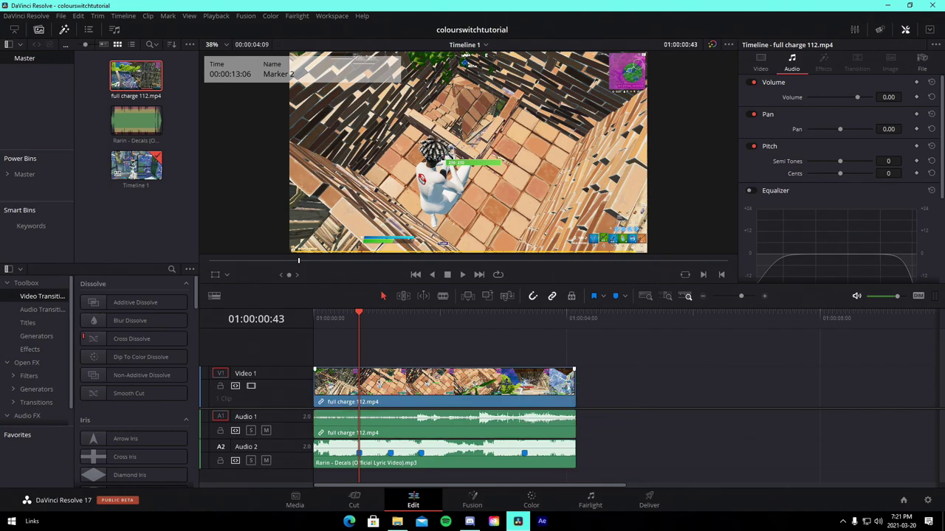
pyautogui.rightClick(429, 391)
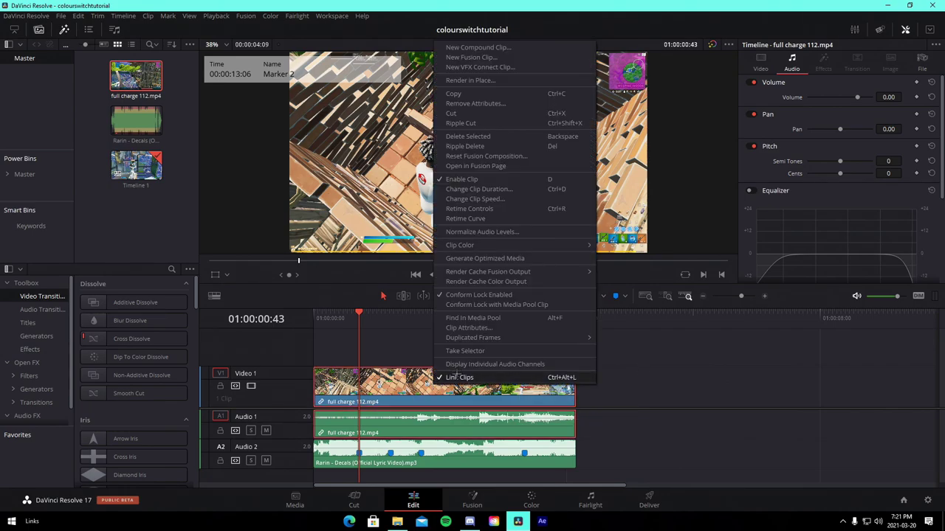
pyautogui.click(454, 376)
# Open the gameplay clip in Fusion and add full charge 112.mp4 from the media pool as a second MediaIn node
pyautogui.click(473, 498)
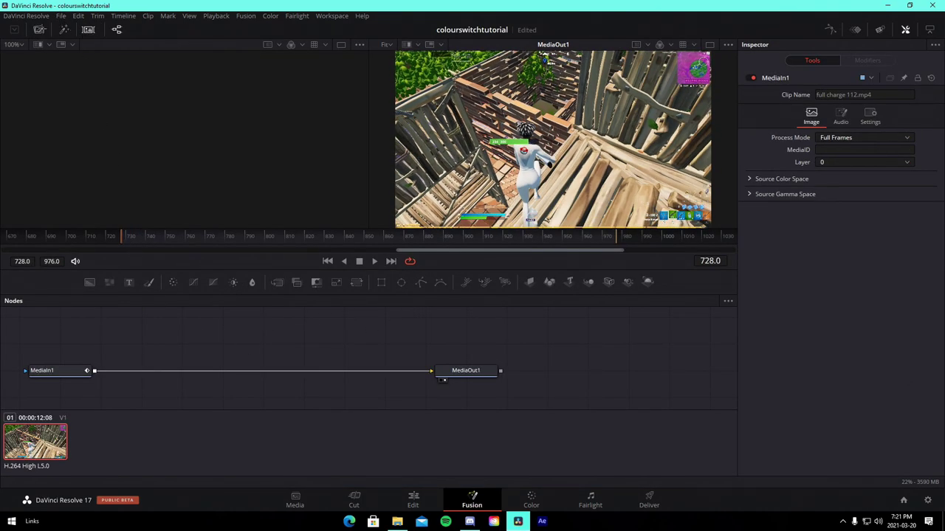
pyautogui.click(39, 29)
pyautogui.moveTo(140, 78); pyautogui.dragTo(169, 336)
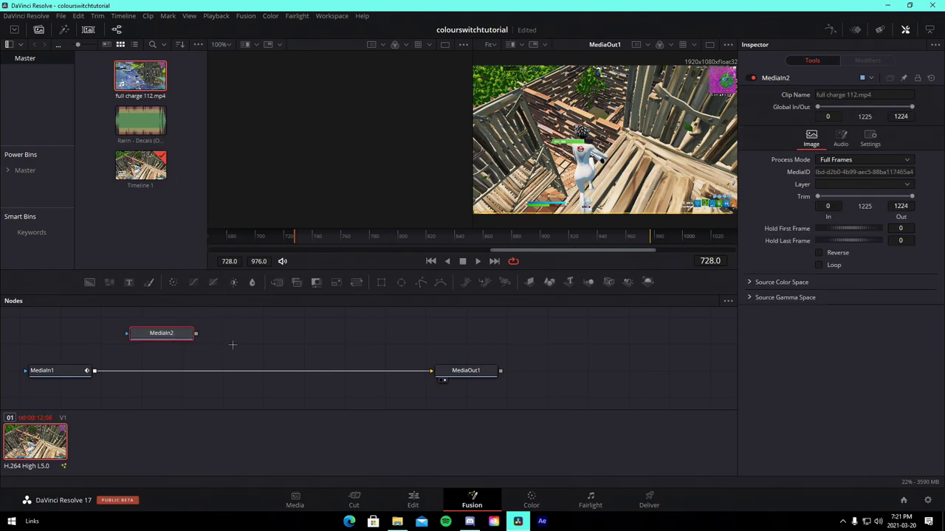
pyautogui.click(89, 30)
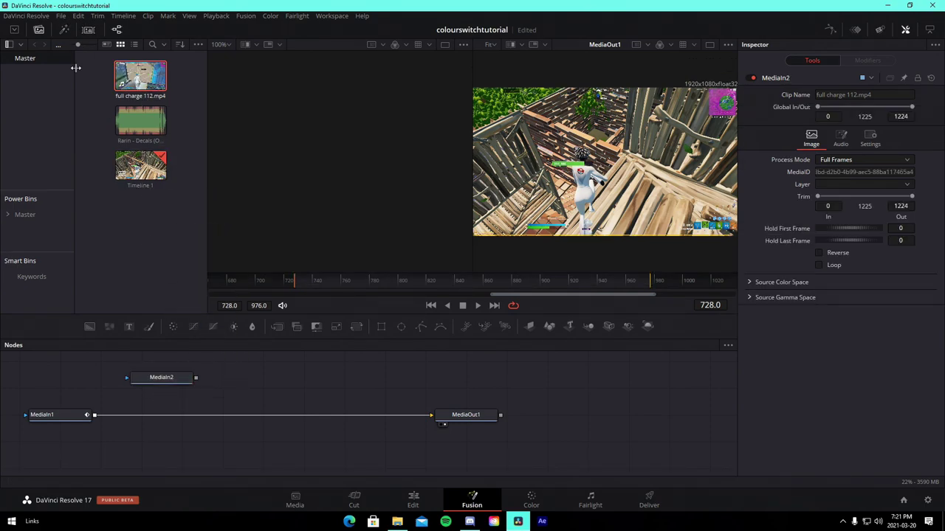
pyautogui.click(42, 28)
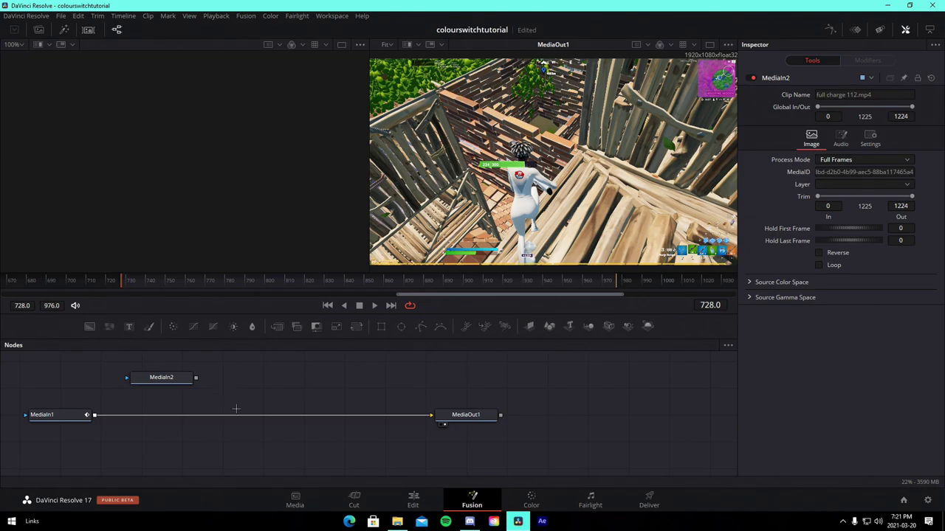
# Add a Time Stretcher node and connect the output of MediaIn2 to it
pyautogui.hotkey('shift', 'space')
pyautogui.write('time')
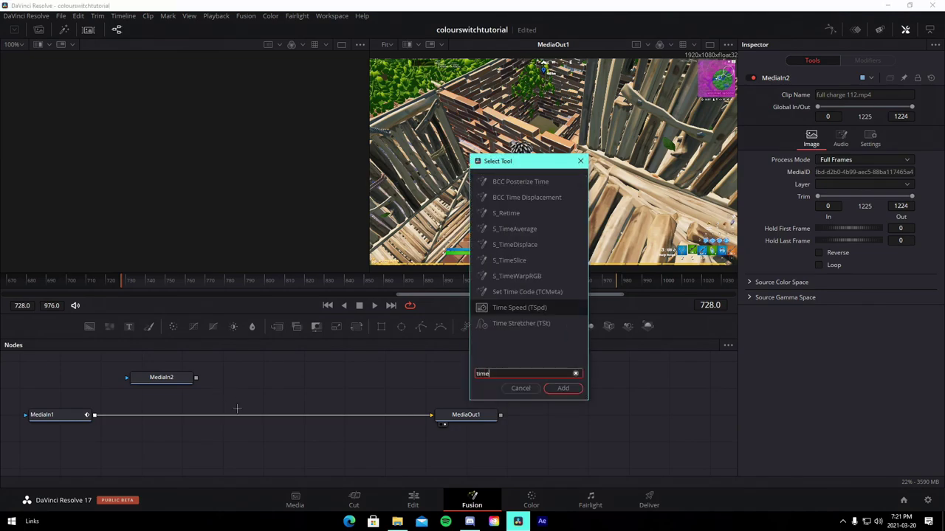
pyautogui.click(508, 323)
pyautogui.click(568, 389)
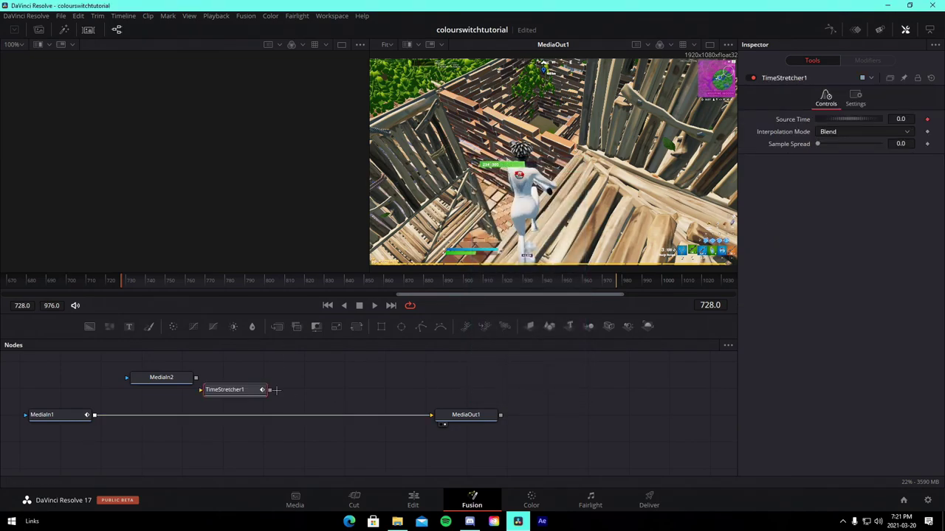
pyautogui.moveTo(248, 390); pyautogui.dragTo(255, 381)
pyautogui.moveTo(197, 378); pyautogui.dragTo(246, 370)
pyautogui.moveTo(166, 378); pyautogui.dragTo(176, 372)
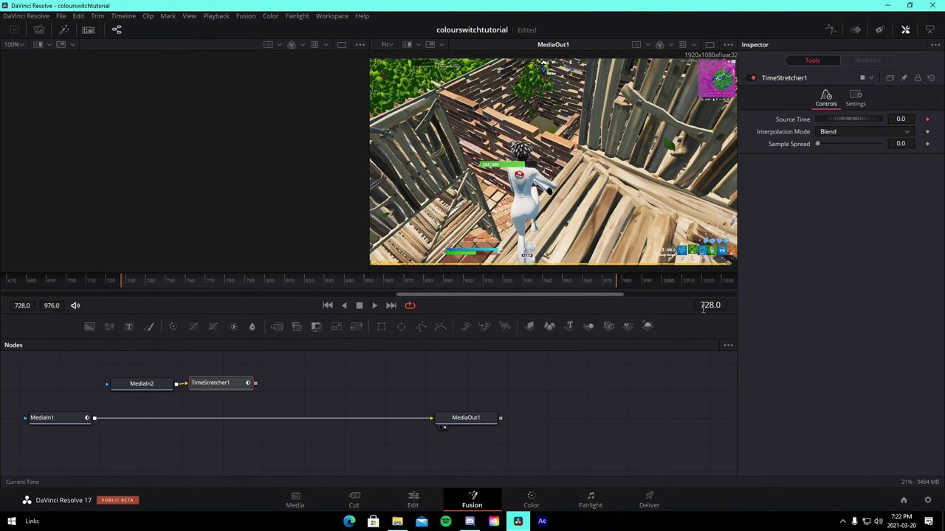
# Keyframe the Time Stretcher's Source Time to match the current frame at the clip's start, frame 728, and at frame 977
pyautogui.click(900, 119)
pyautogui.press('Tab')
pyautogui.click(667, 400)
pyautogui.moveTo(611, 283); pyautogui.dragTo(616, 283)
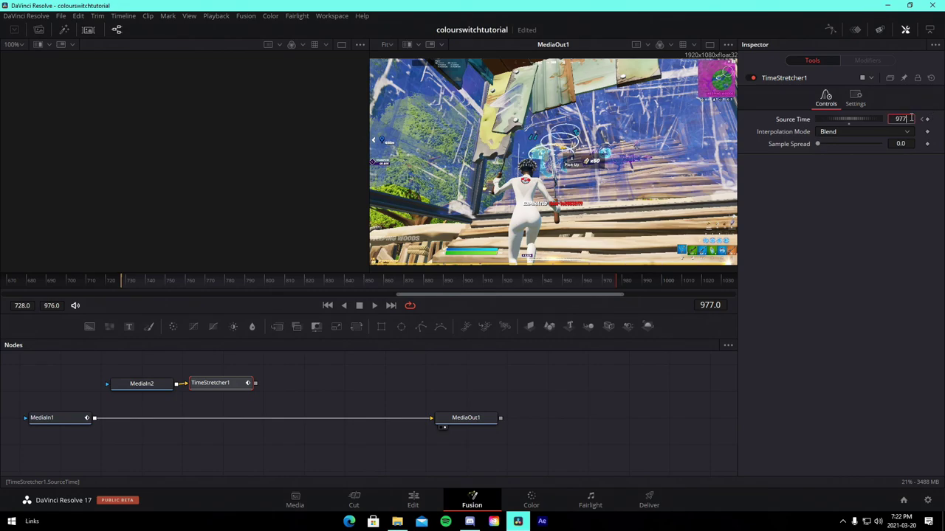
pyautogui.press('Return')
# Add a Source Time keyframe on TimeStretcher1 at the first song marker, 01:00:00:43 on the timeline
pyautogui.click(392, 499)
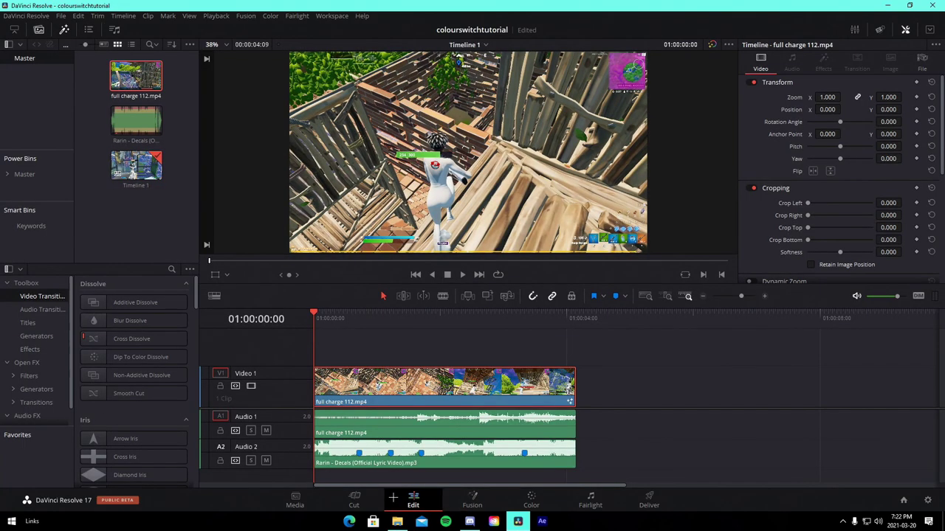
pyautogui.moveTo(344, 321); pyautogui.dragTo(360, 324)
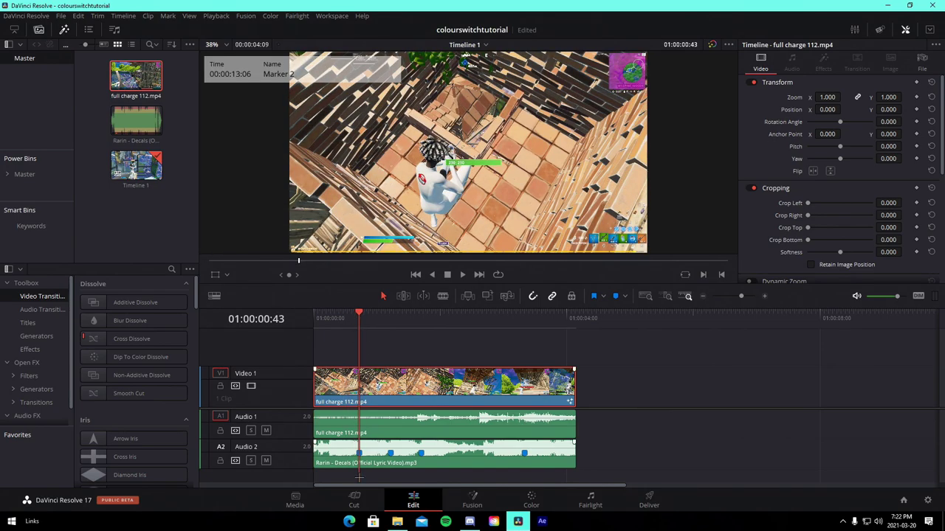
pyautogui.click(471, 499)
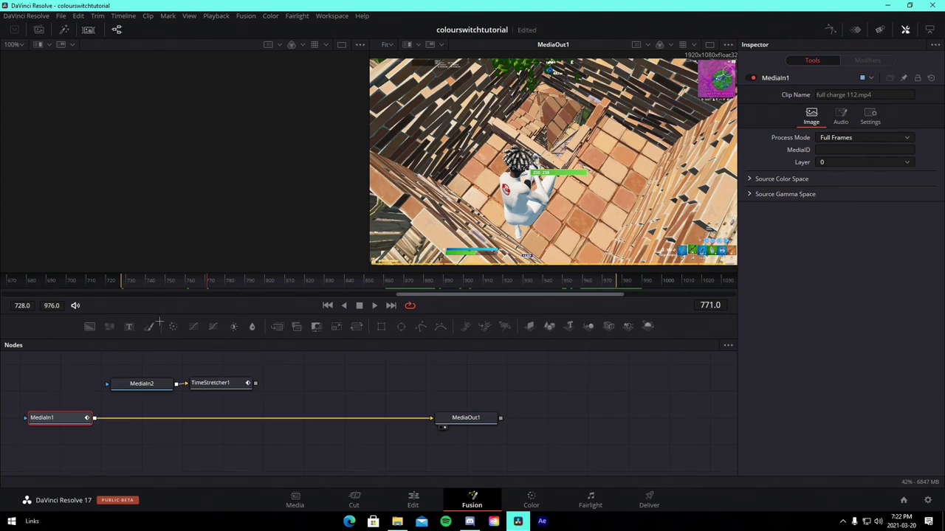
pyautogui.click(214, 384)
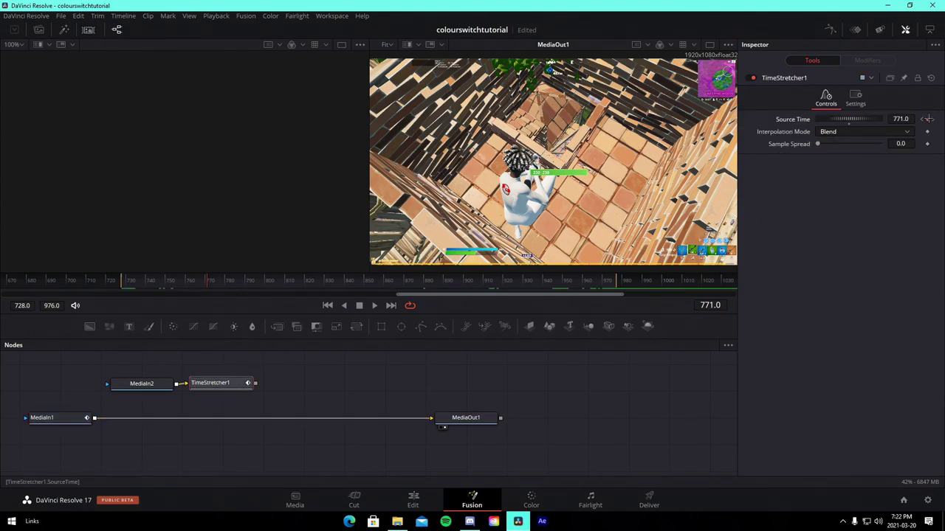
pyautogui.click(927, 119)
# Add Source Time keyframes on TimeStretcher1 at the remaining song markers, frames 801, 830 and 928
pyautogui.click(413, 502)
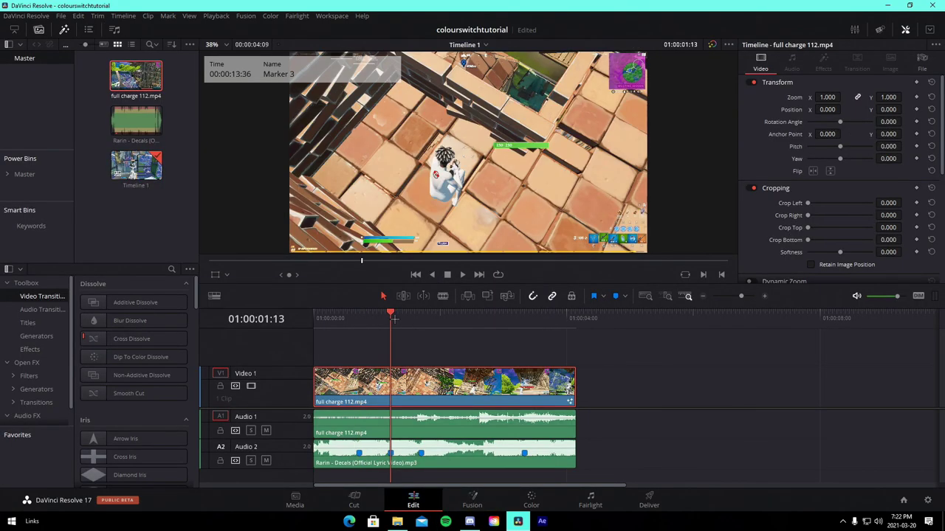
pyautogui.click(472, 499)
pyautogui.click(214, 384)
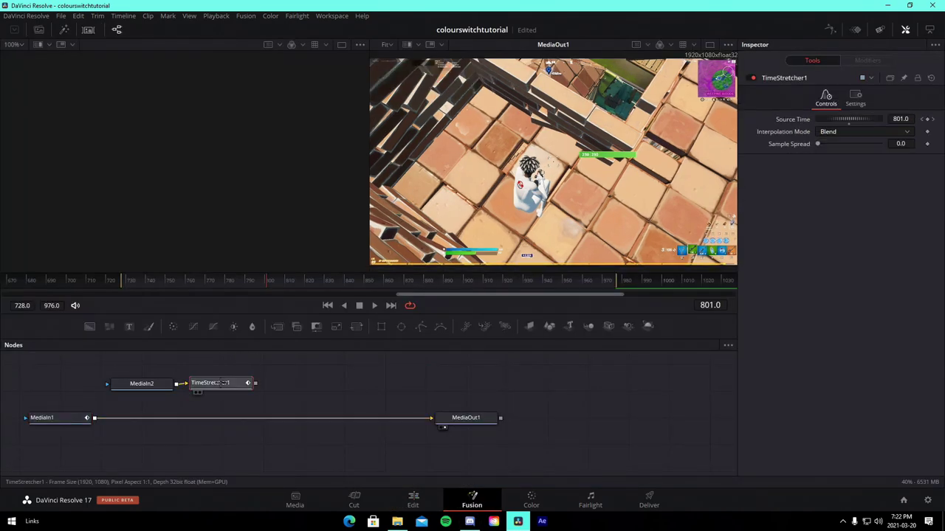
pyautogui.click(413, 500)
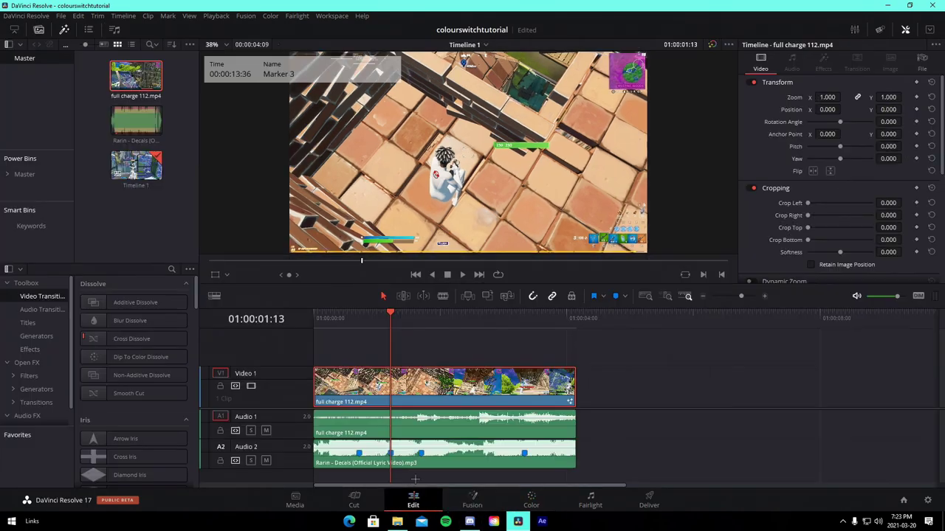
pyautogui.click(473, 500)
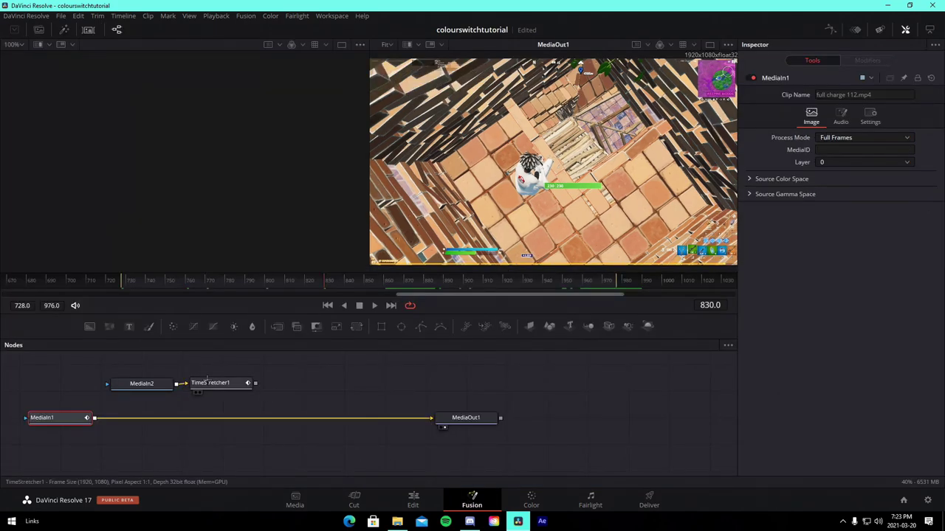
pyautogui.click(413, 501)
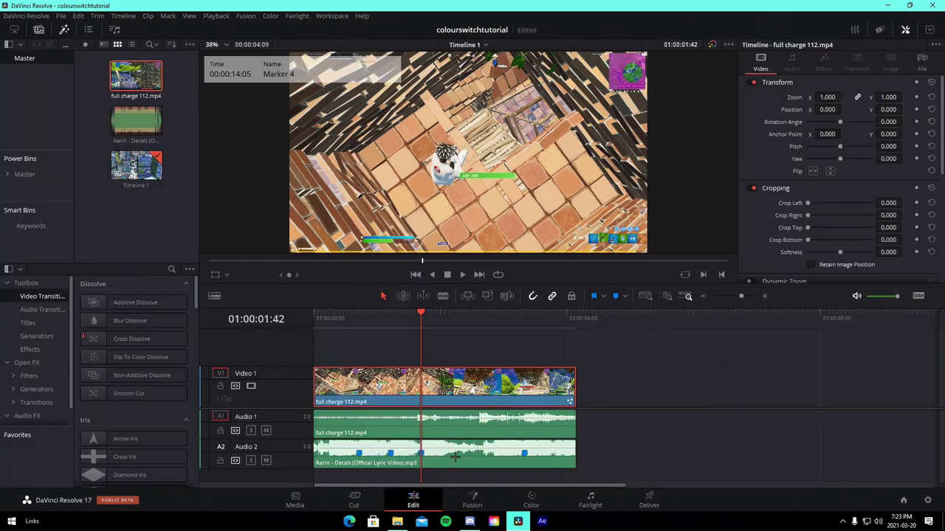
pyautogui.click(519, 326)
pyautogui.click(472, 500)
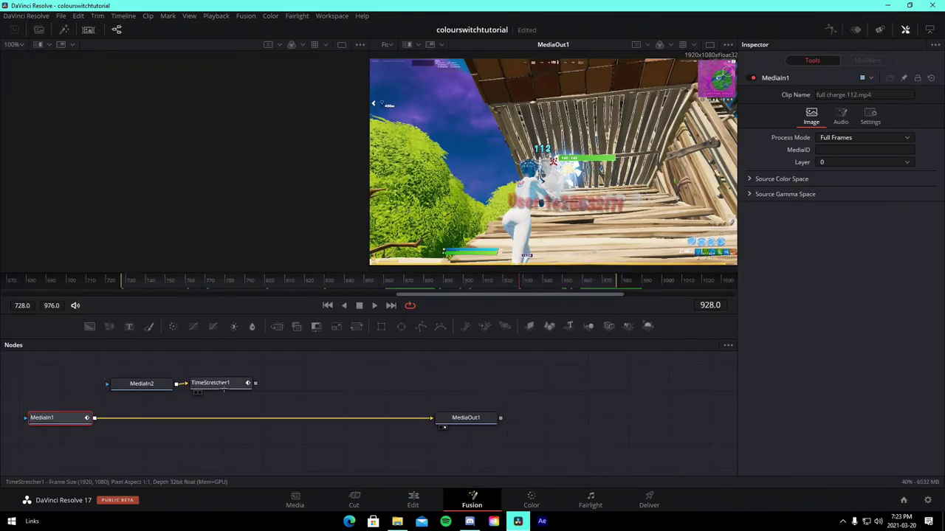
# Disconnect MediaIn1 from MediaOut1 and feed TimeStretcher1 into MediaOut1 instead
pyautogui.moveTo(425, 419); pyautogui.dragTo(190, 428)
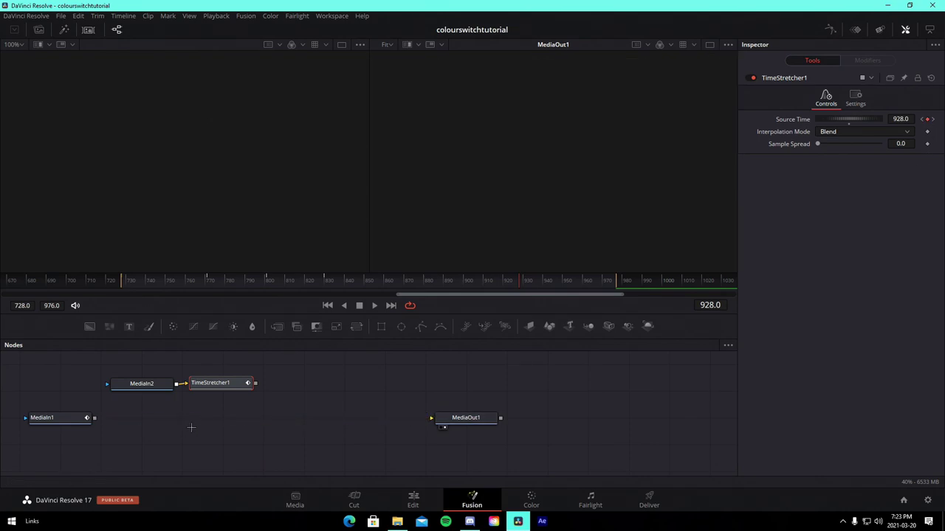
pyautogui.moveTo(255, 383); pyautogui.dragTo(432, 418)
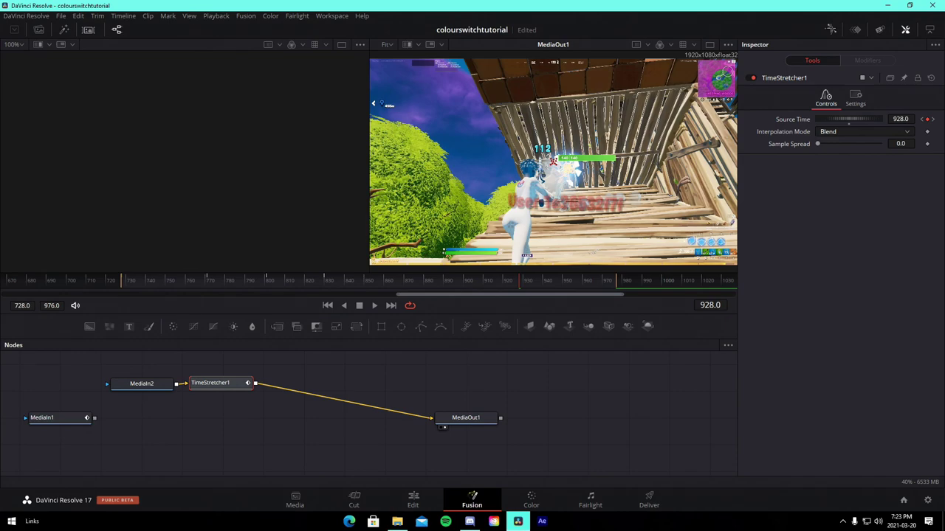
# Show TimeStretcher1's Source Time curve in the Spline editor and smooth all of its keyframes
pyautogui.click(830, 29)
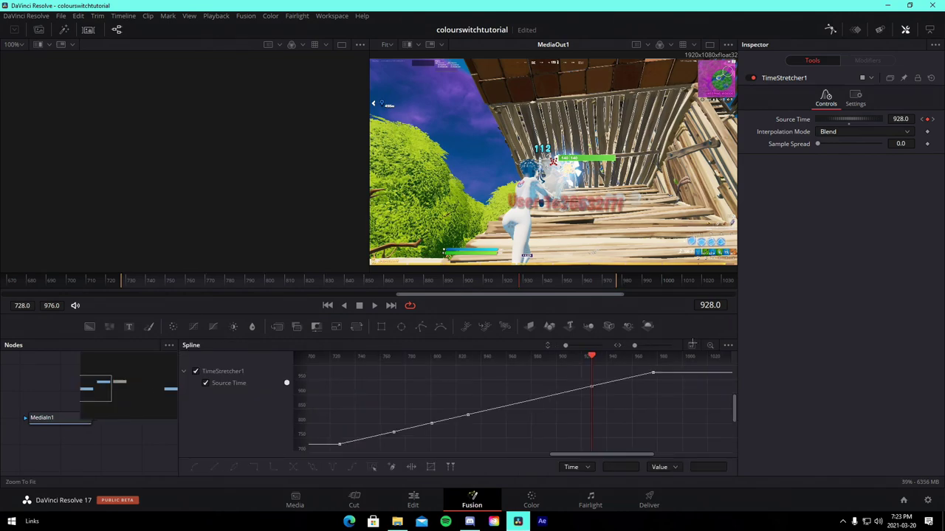
pyautogui.click(690, 344)
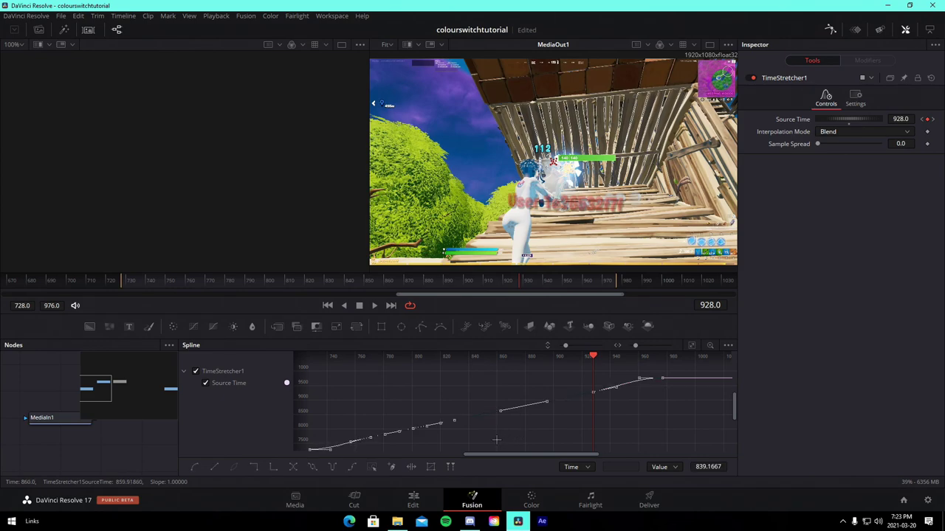
pyautogui.moveTo(497, 439); pyautogui.dragTo(530, 438)
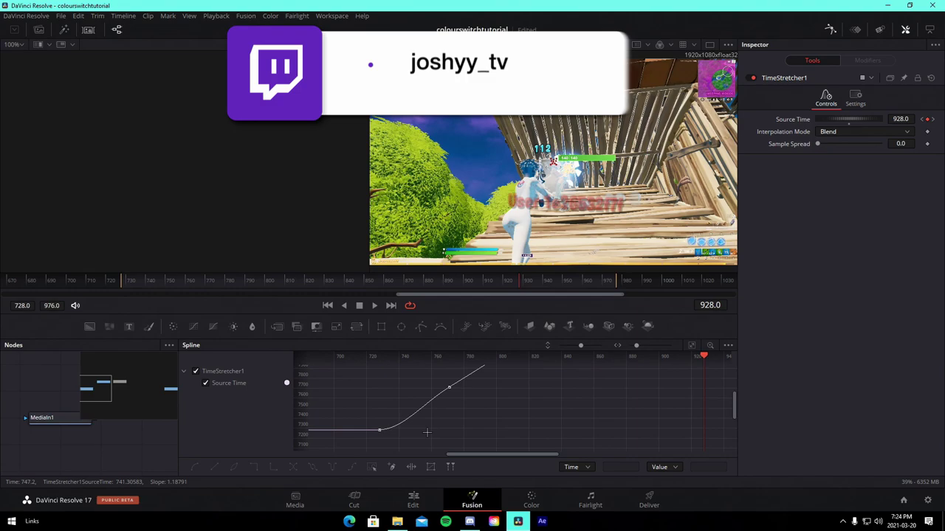
pyautogui.moveTo(474, 420); pyautogui.dragTo(508, 428)
pyautogui.hotkey('ctrl', 'a')
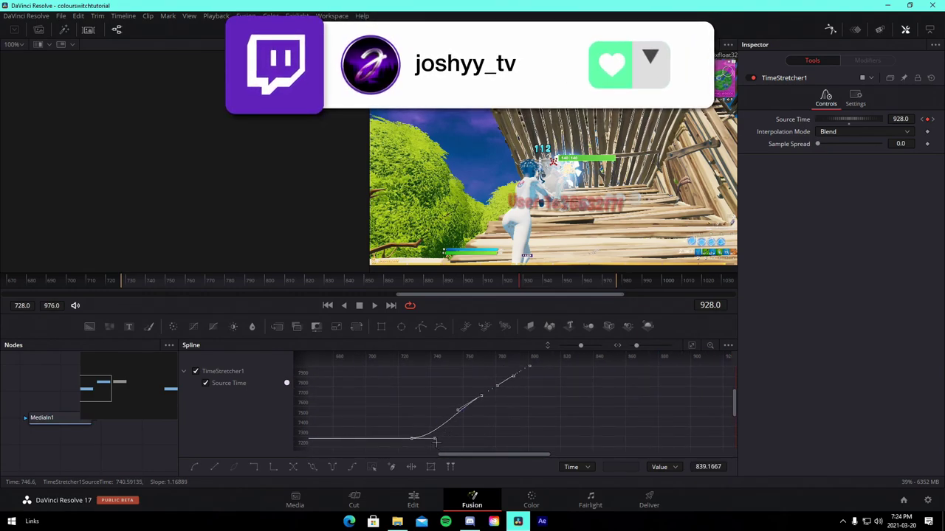
# Adjust the Source Time keyframe handles so the curve is steep at each marker keyframe and flatter in between, through the last keyframe
pyautogui.moveTo(435, 440); pyautogui.dragTo(465, 418)
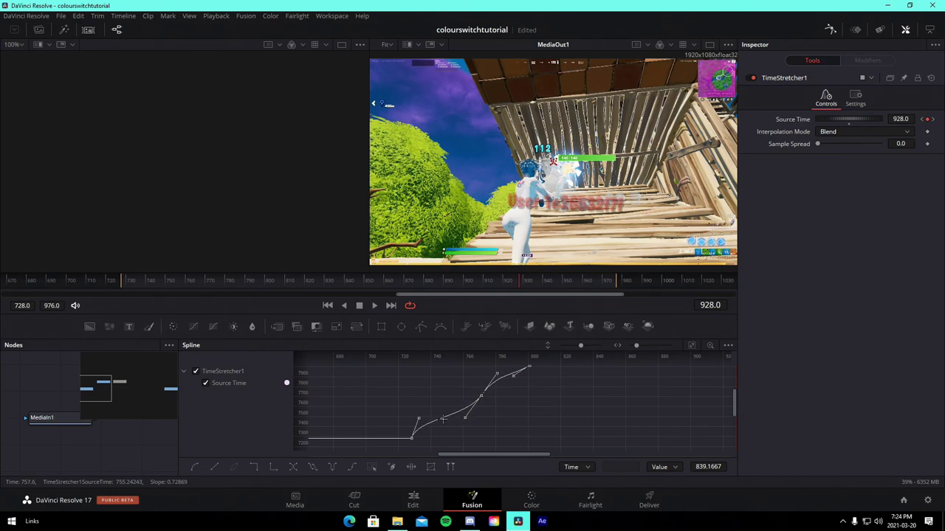
pyautogui.moveTo(538, 403); pyautogui.dragTo(465, 441)
pyautogui.moveTo(535, 380); pyautogui.dragTo(483, 418)
pyautogui.moveTo(405, 404); pyautogui.dragTo(364, 480)
pyautogui.moveTo(485, 417)
pyautogui.mouseDown()
pyautogui.moveTo(441, 457)
pyautogui.moveTo(487, 415)
pyautogui.mouseUp()
pyautogui.moveTo(485, 376); pyautogui.dragTo(525, 383)
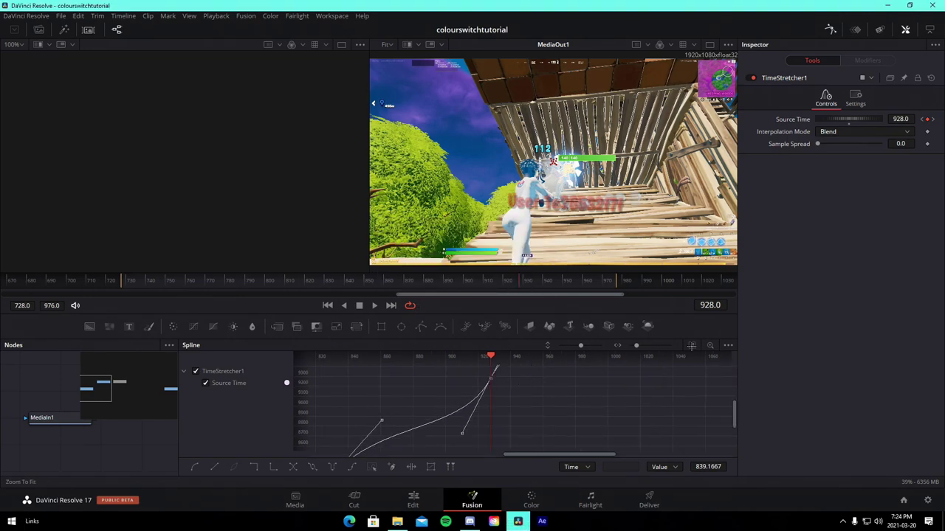
pyautogui.click(692, 345)
pyautogui.moveTo(429, 431); pyautogui.dragTo(565, 410)
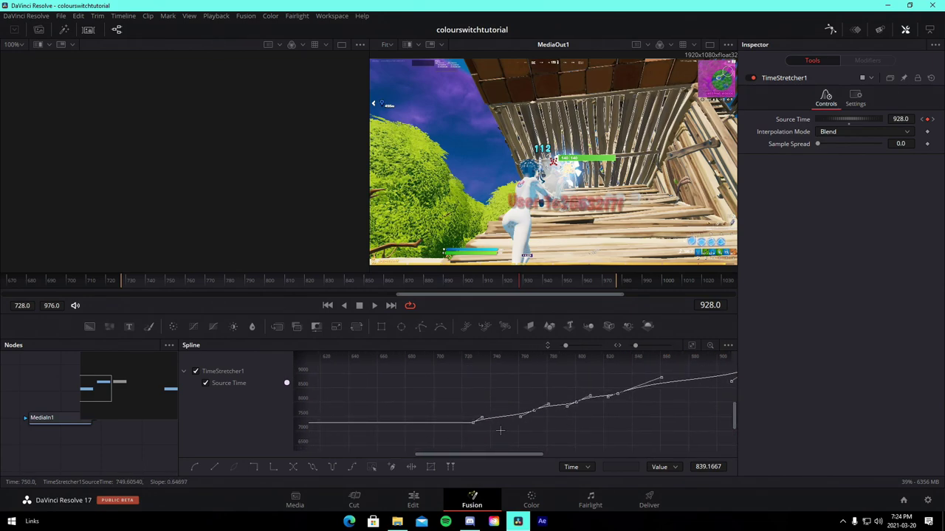
pyautogui.moveTo(460, 418); pyautogui.dragTo(462, 414)
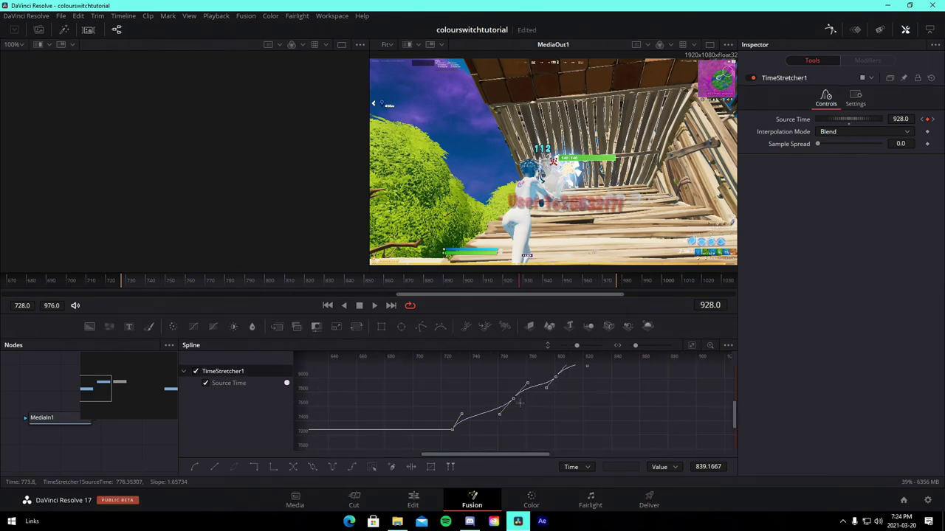
pyautogui.moveTo(559, 400); pyautogui.dragTo(506, 451)
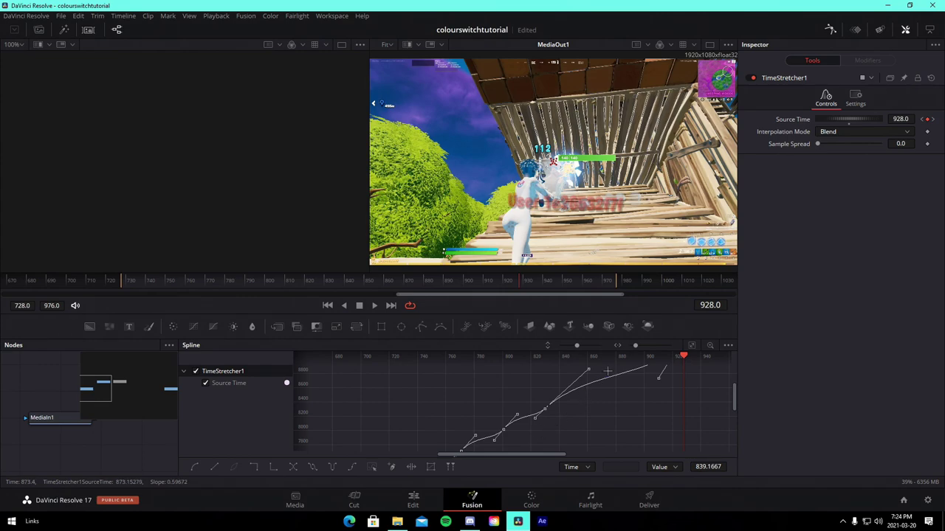
pyautogui.moveTo(607, 372); pyautogui.dragTo(408, 461)
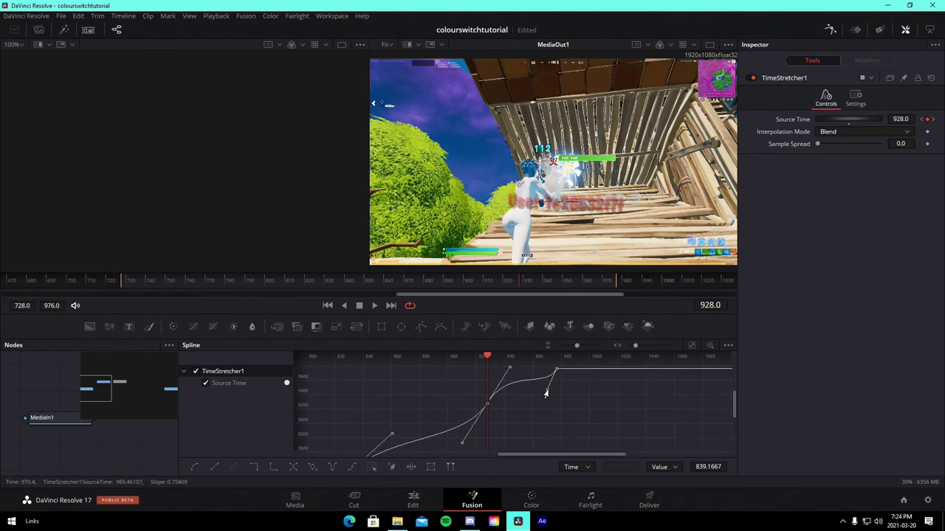
pyautogui.moveTo(514, 388)
pyautogui.mouseDown()
pyautogui.moveTo(504, 411)
pyautogui.moveTo(496, 395)
pyautogui.mouseUp()
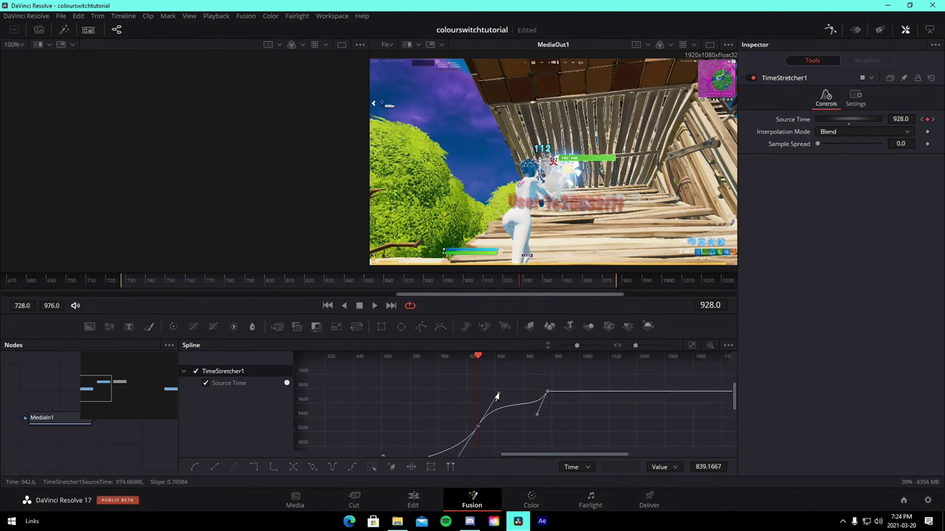
# On the Edit page, mute the Audio 2 song track and play the retimed clip from the timeline's start
pyautogui.click(415, 501)
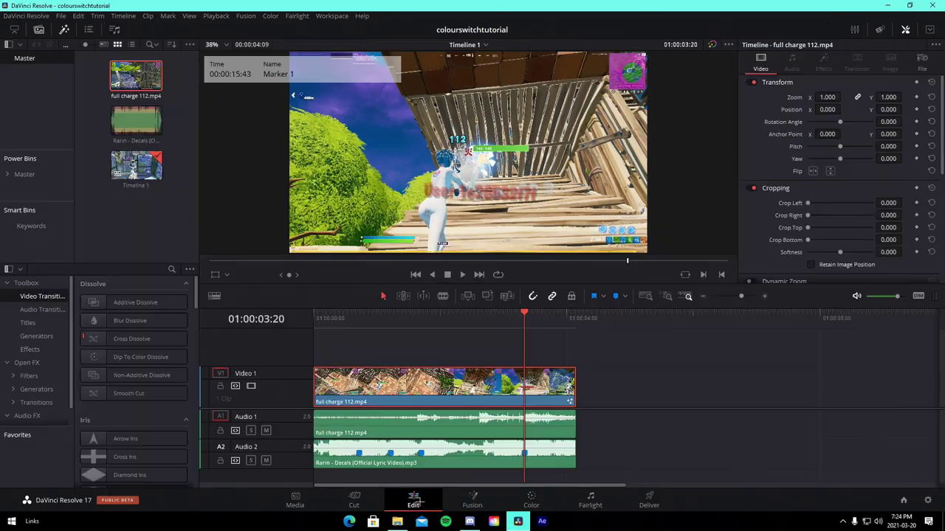
pyautogui.press('Home')
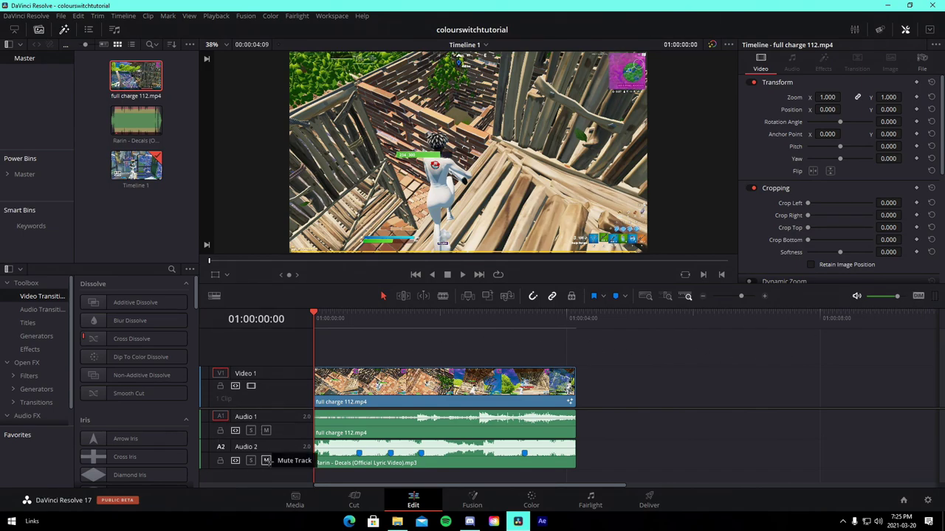
pyautogui.click(265, 460)
pyautogui.press('space')
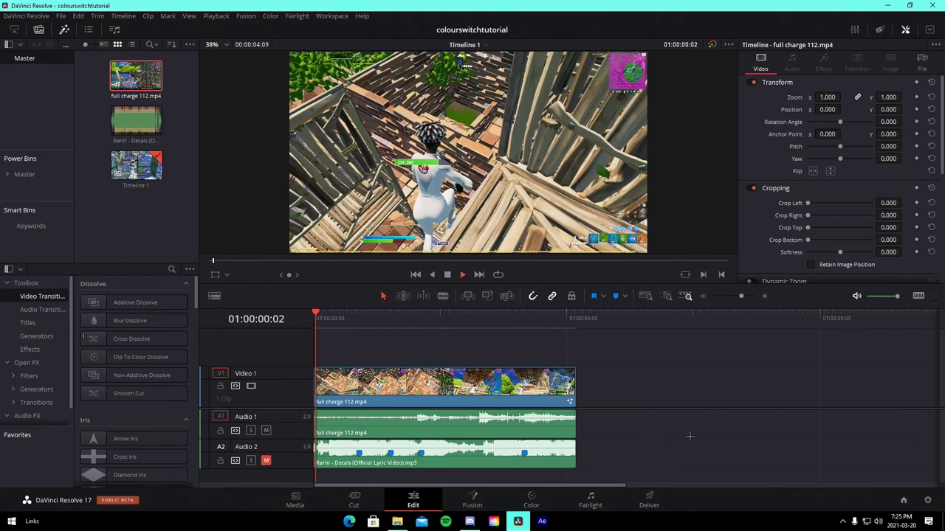
pyautogui.press('space')
pyautogui.moveTo(357, 319); pyautogui.dragTo(290, 321)
pyautogui.press('space')
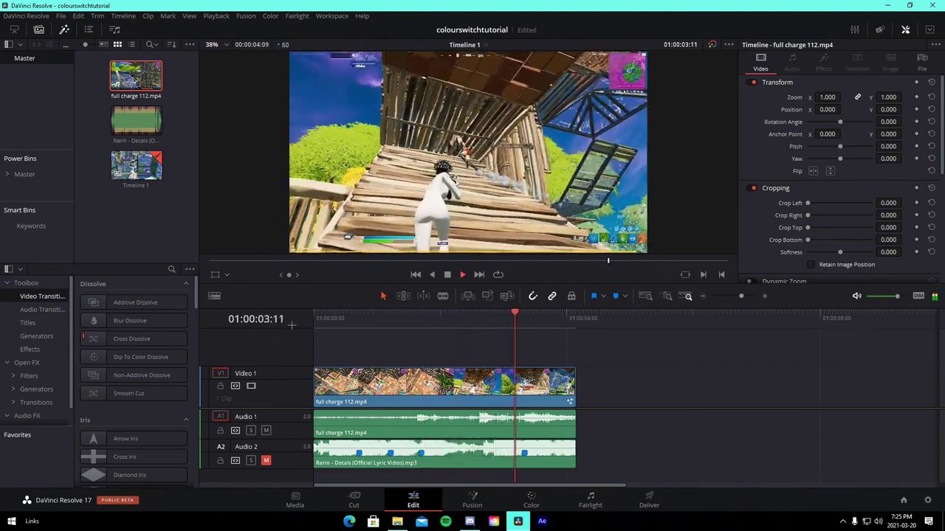
pyautogui.press('space')
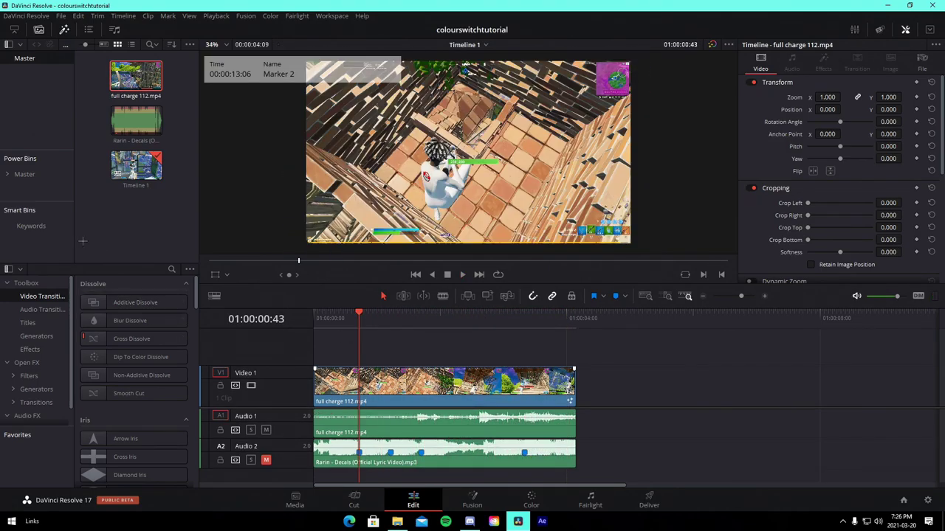
# Add an Adjustment Clip on Video 2 at the first song marker, 01:00:00:43, and trim its end to the second marker
pyautogui.click(29, 175)
pyautogui.click(30, 350)
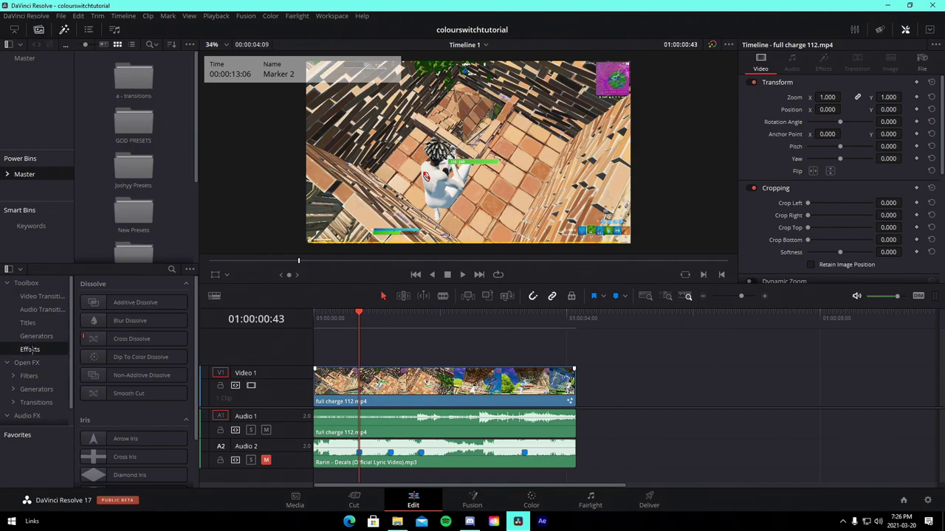
pyautogui.moveTo(134, 301); pyautogui.dragTo(383, 343)
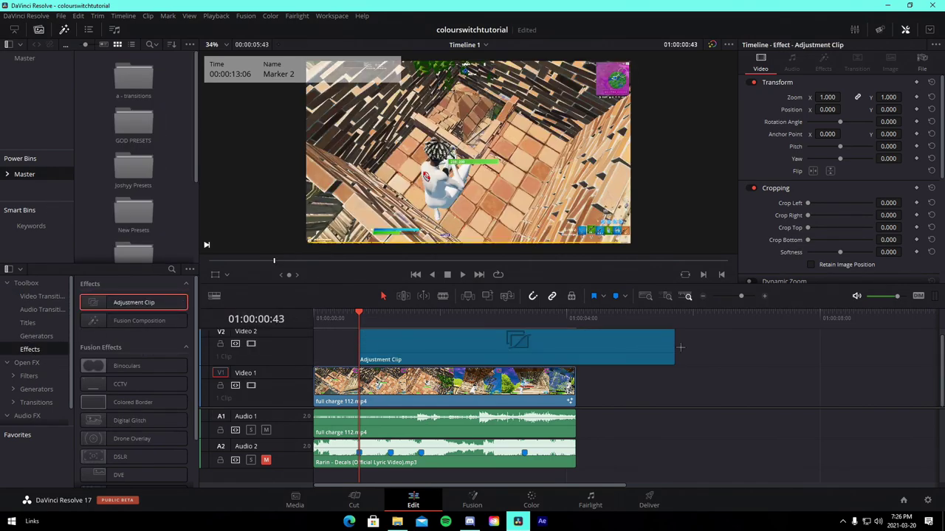
pyautogui.moveTo(669, 343); pyautogui.dragTo(389, 344)
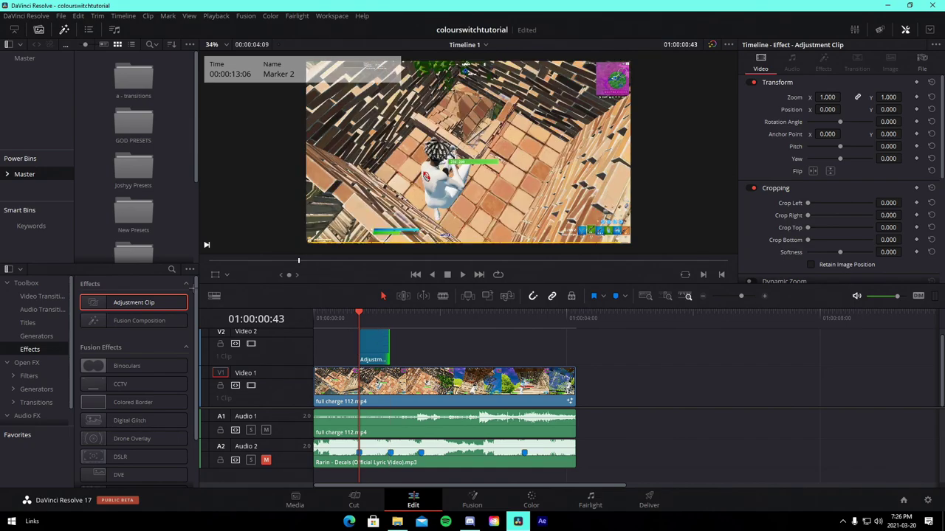
# Add two more Adjustment Clips on Video 2, spanning the second to third and the third to fourth song markers
pyautogui.moveTo(118, 301); pyautogui.dragTo(398, 341)
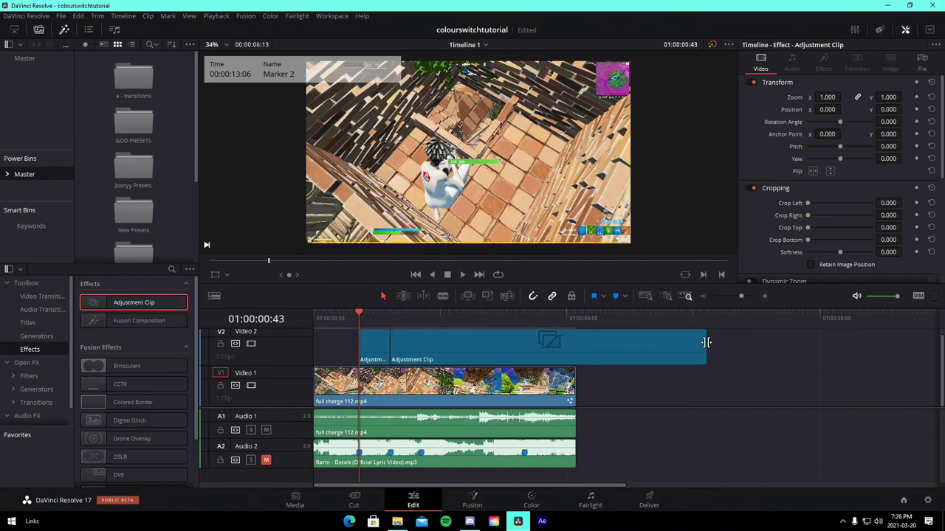
pyautogui.moveTo(705, 341); pyautogui.dragTo(421, 343)
pyautogui.moveTo(133, 302); pyautogui.dragTo(424, 344)
pyautogui.moveTo(733, 342); pyautogui.dragTo(524, 343)
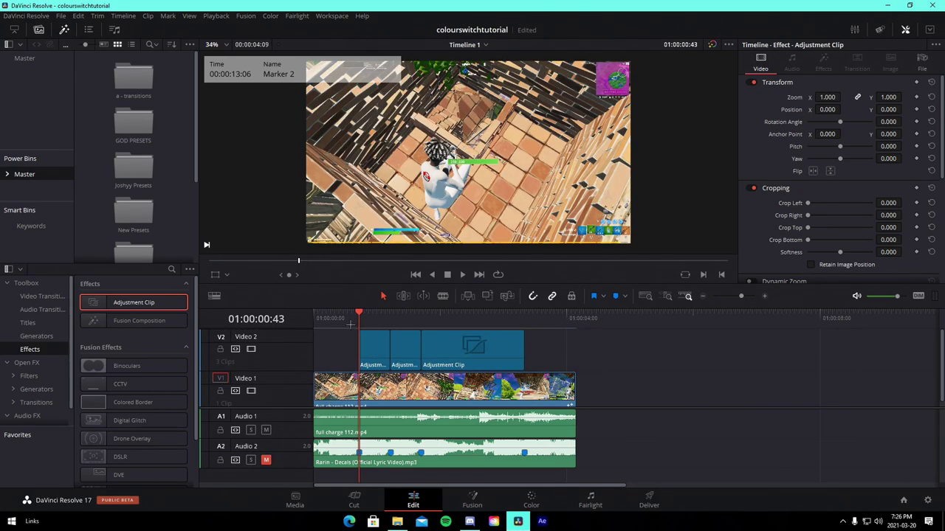
# Add a fourth Adjustment Clip on Video 2 at 01:00:03:20 and trim it to the gameplay clip's end
pyautogui.moveTo(351, 325); pyautogui.dragTo(524, 341)
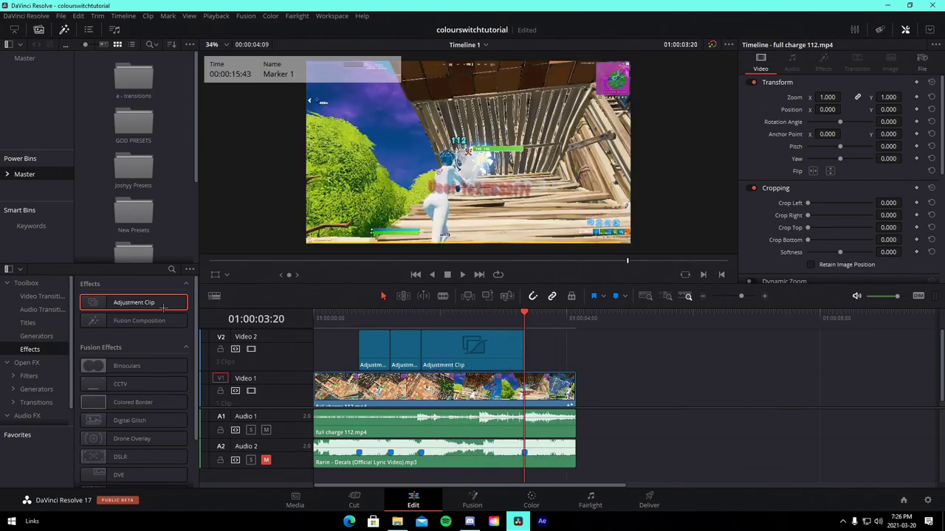
pyautogui.moveTo(163, 308); pyautogui.dragTo(607, 337)
pyautogui.moveTo(841, 349); pyautogui.dragTo(576, 347)
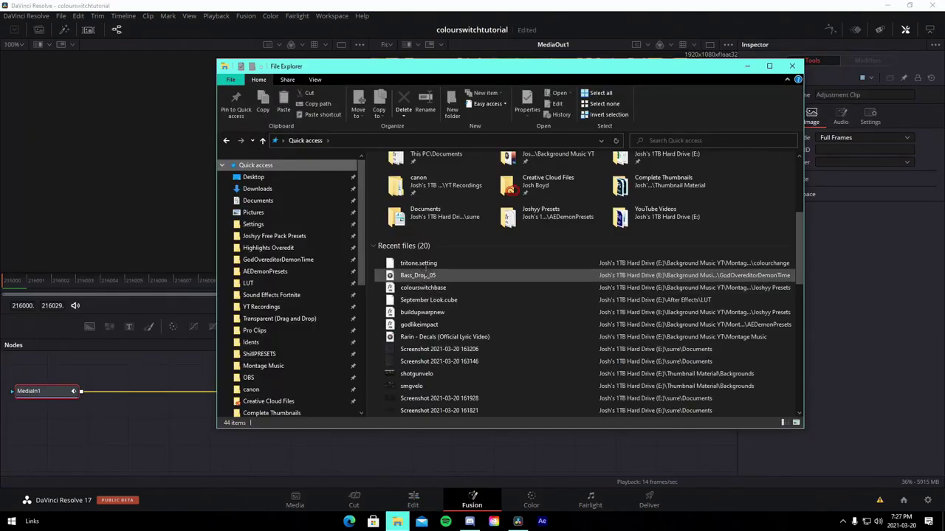
# Bring tritone.setting from File Explorer into the first adjustment clip's Fusion composition, inserting it between MediaIn1 and MediaOut1
pyautogui.moveTo(367, 259); pyautogui.dragTo(251, 393)
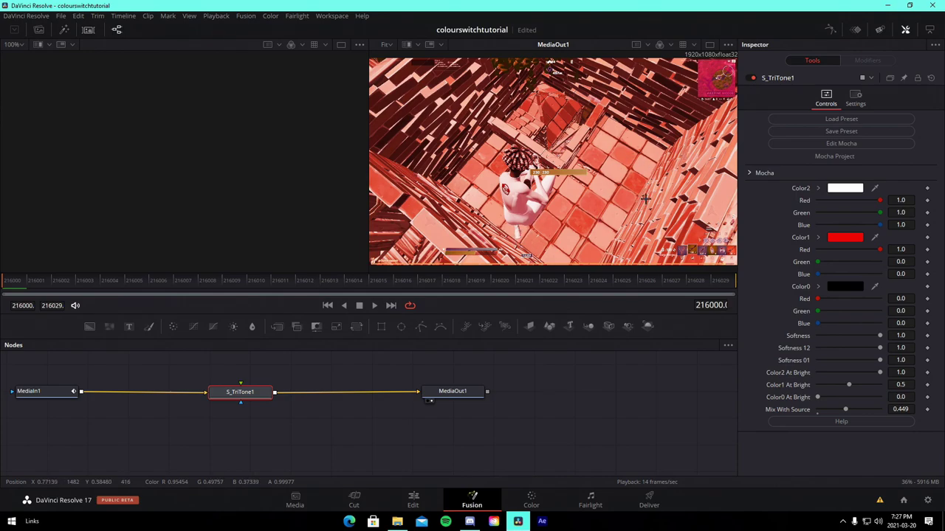
# Try cyan, blue-violet and pink as the Color1 of S_TriTone1
pyautogui.click(845, 237)
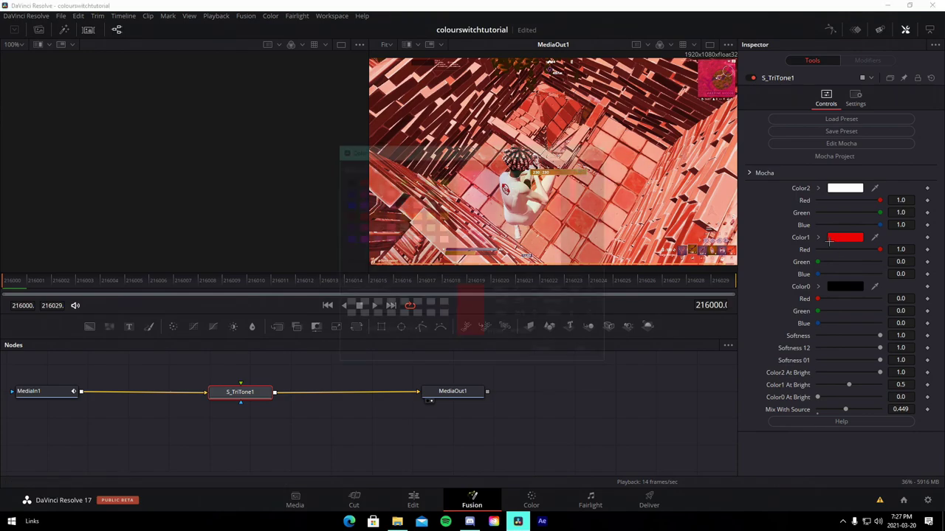
pyautogui.click(503, 169)
pyautogui.click(510, 169)
pyautogui.click(586, 352)
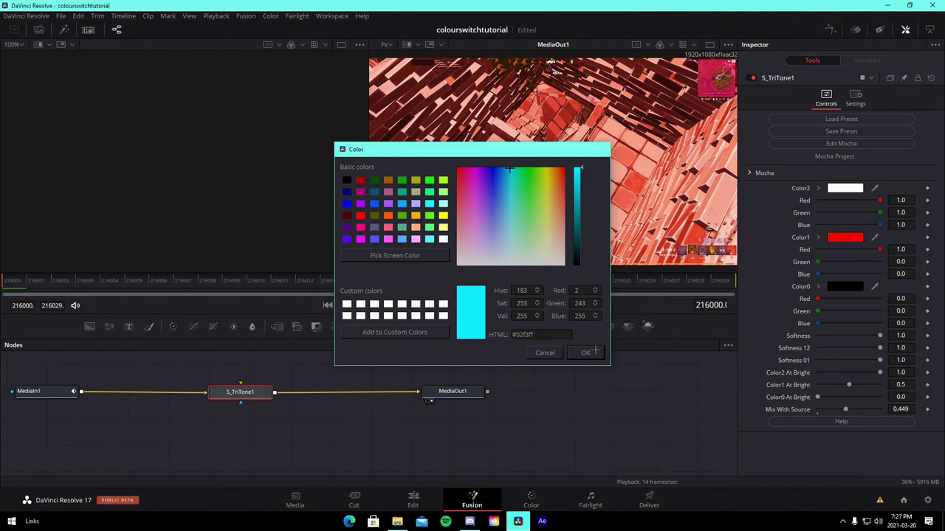
pyautogui.click(845, 237)
pyautogui.click(491, 193)
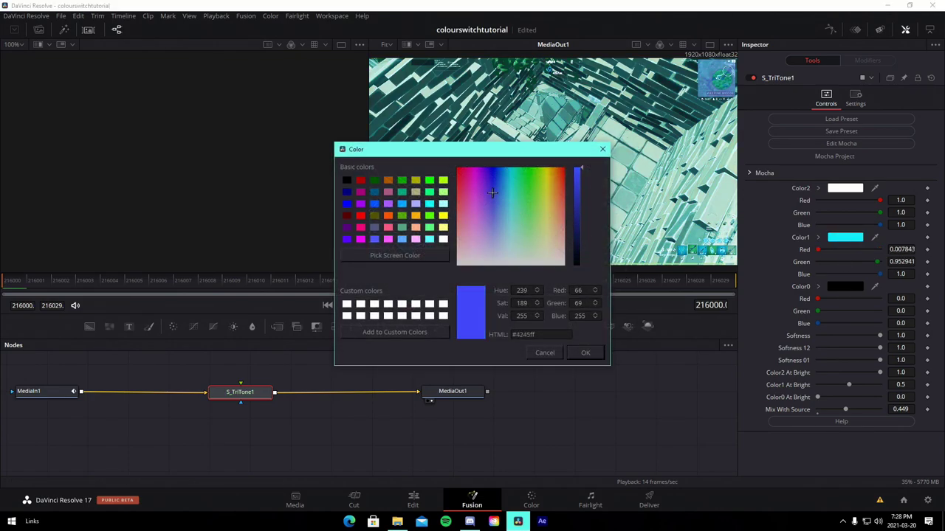
pyautogui.click(583, 352)
pyautogui.click(842, 237)
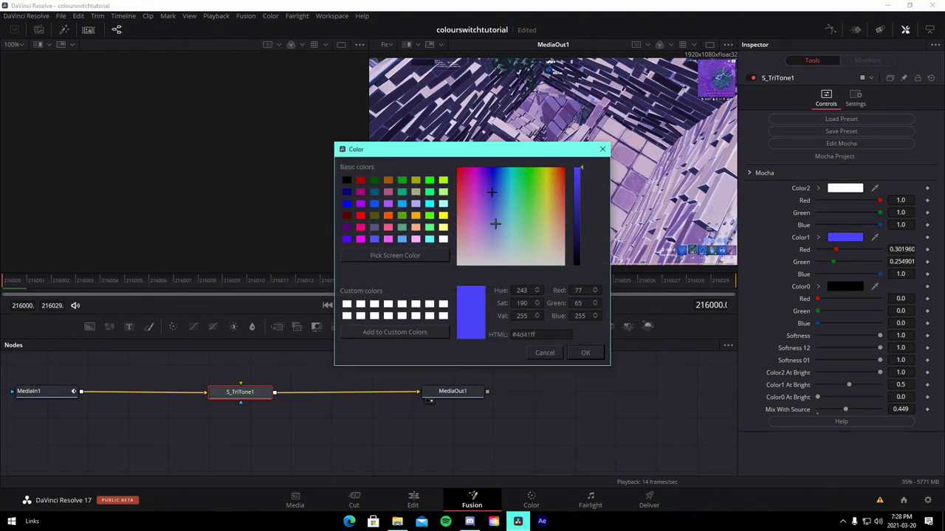
pyautogui.click(475, 222)
pyautogui.click(582, 352)
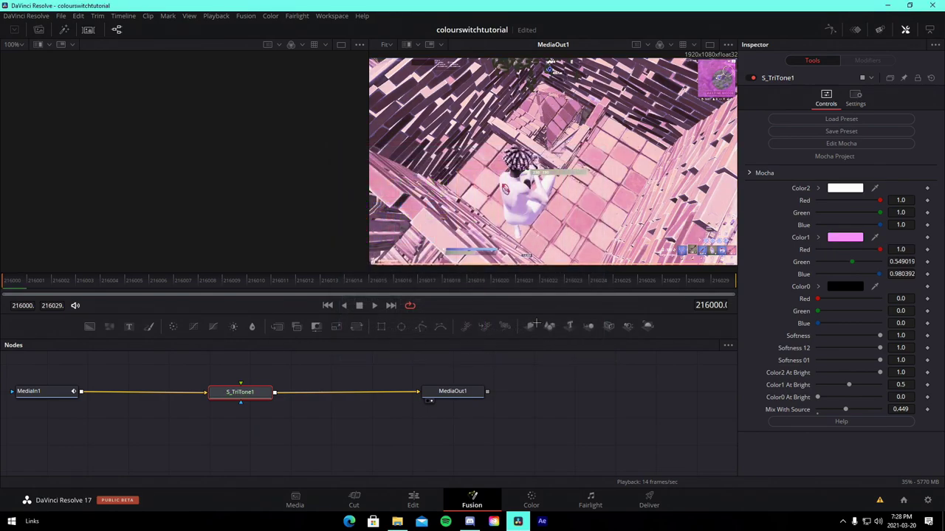
# Set the Color1 of S_TriTone1 to pure red
pyautogui.click(842, 237)
pyautogui.click(356, 187)
pyautogui.click(583, 352)
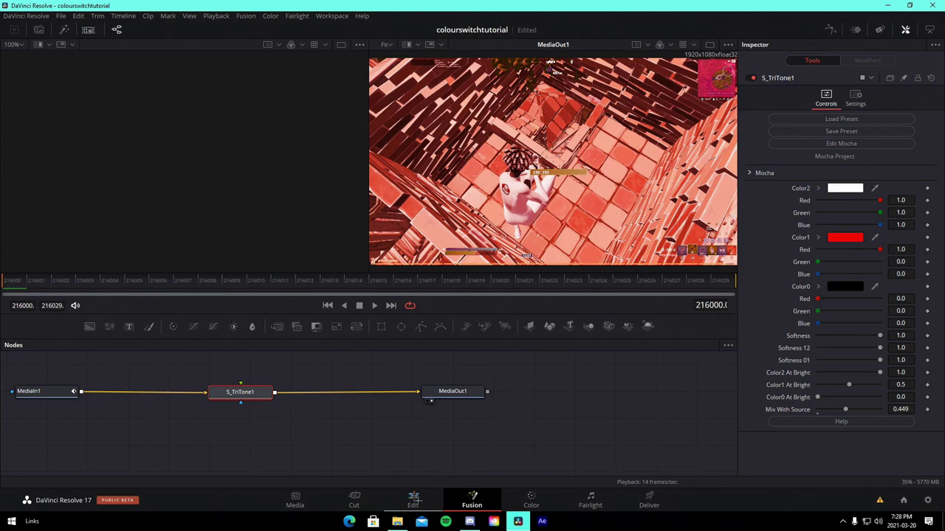
# Copy S_TriTone1 into the second adjustment clip's Fusion composition and insert it between MediaIn1 and MediaOut1
pyautogui.click(293, 455)
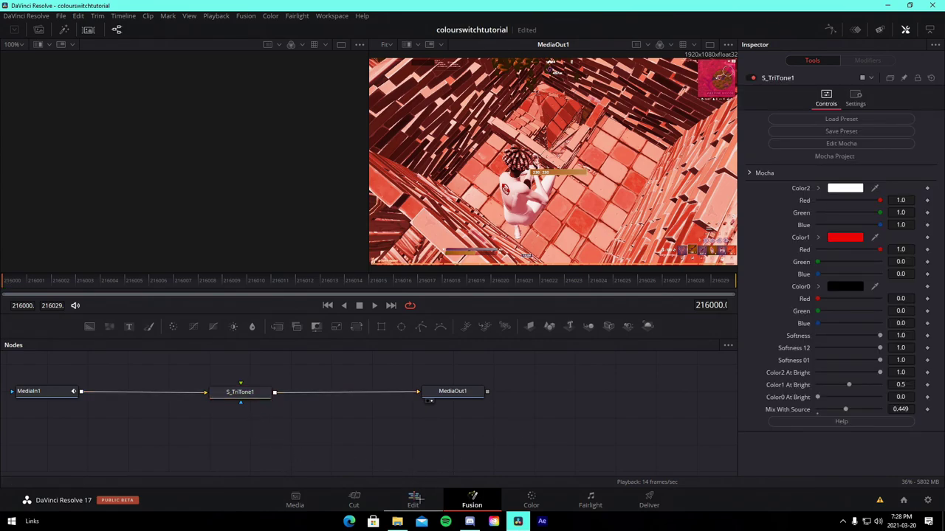
pyautogui.click(412, 500)
pyautogui.click(472, 500)
pyautogui.click(368, 447)
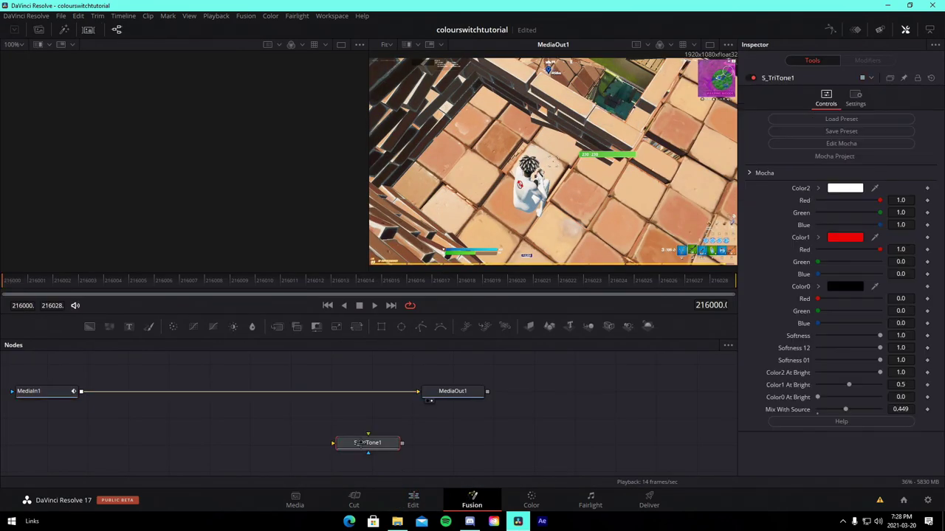
pyautogui.moveTo(367, 447); pyautogui.dragTo(258, 395)
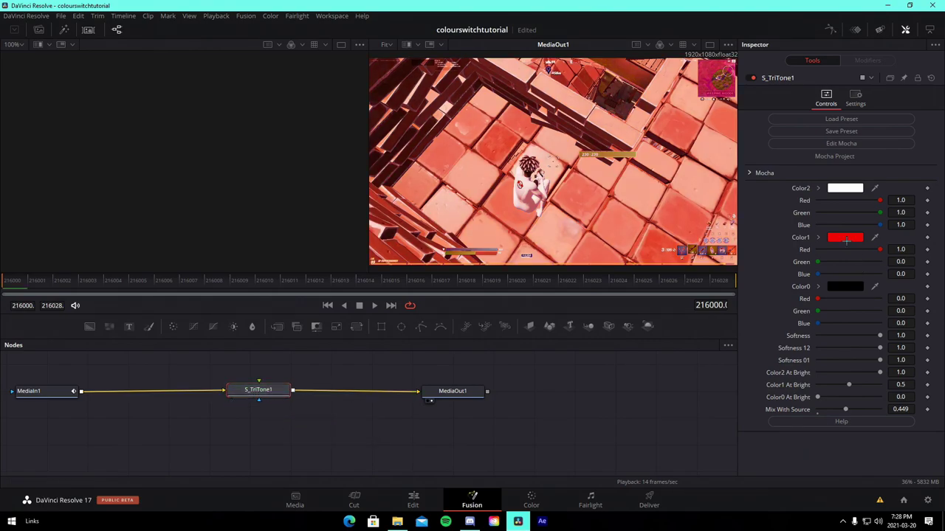
# Try bright green as the Color1 of the second adjustment clip's S_TriTone1
pyautogui.click(845, 237)
pyautogui.click(523, 181)
pyautogui.click(584, 353)
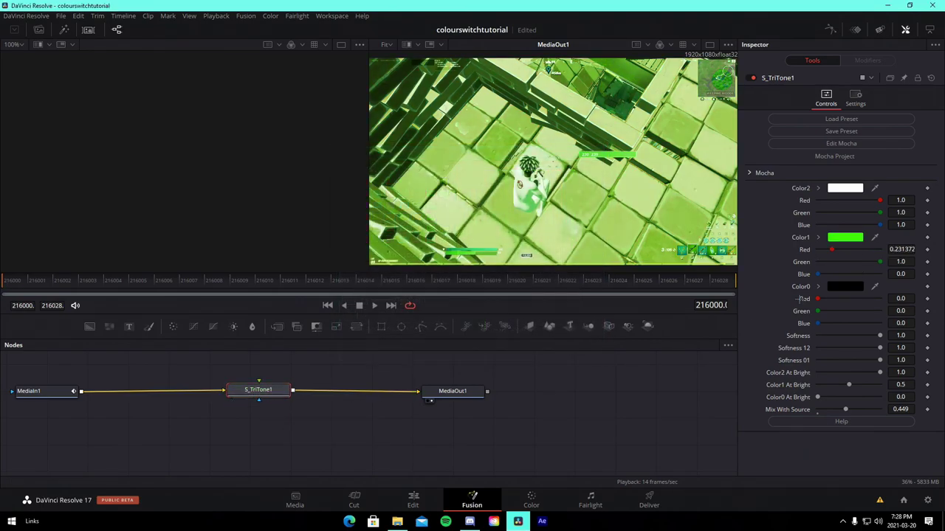
# Set the Color1 of the second adjustment clip's S_TriTone1 to light cyan
pyautogui.click(841, 237)
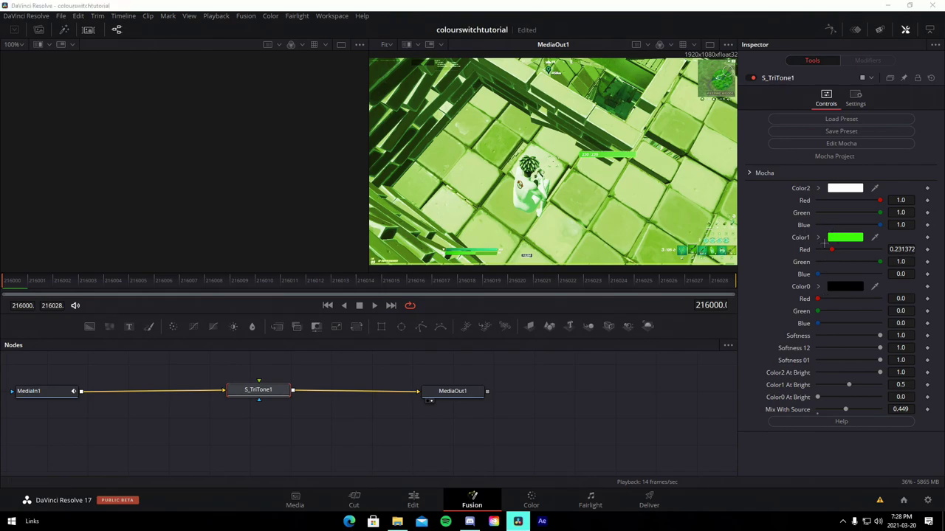
pyautogui.click(509, 192)
pyautogui.click(584, 353)
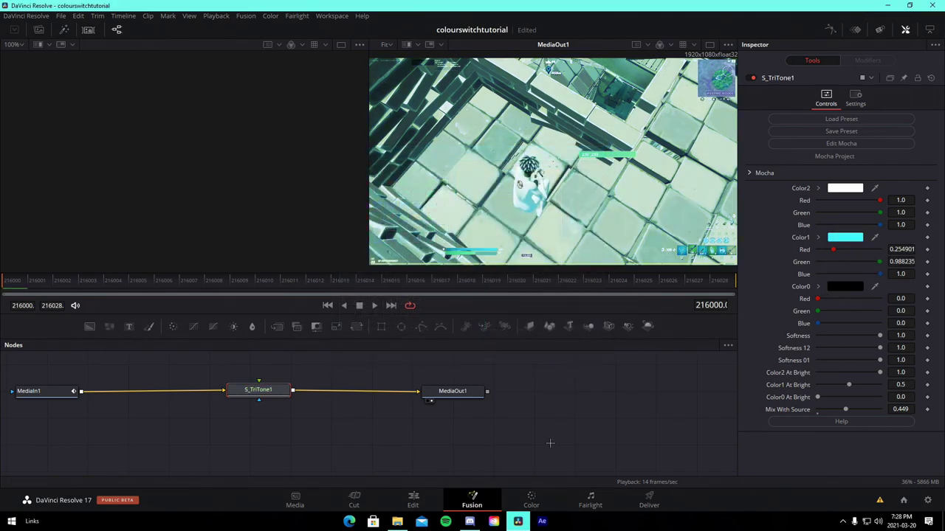
# Play back the red and cyan adjustment clips on the edit timeline and check the timeline proxy mode options
pyautogui.click(415, 497)
pyautogui.moveTo(361, 320); pyautogui.dragTo(348, 321)
pyautogui.press('space')
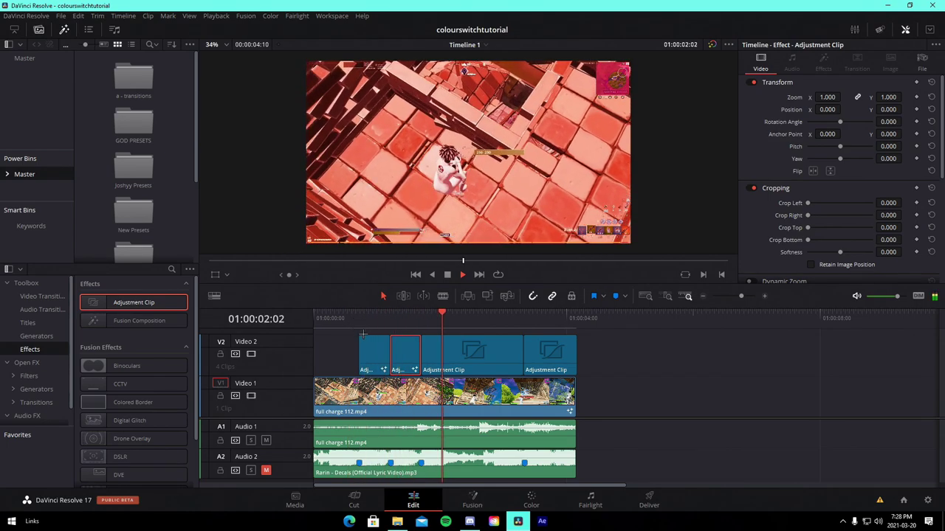
pyautogui.press('space')
pyautogui.click(390, 316)
pyautogui.press('space')
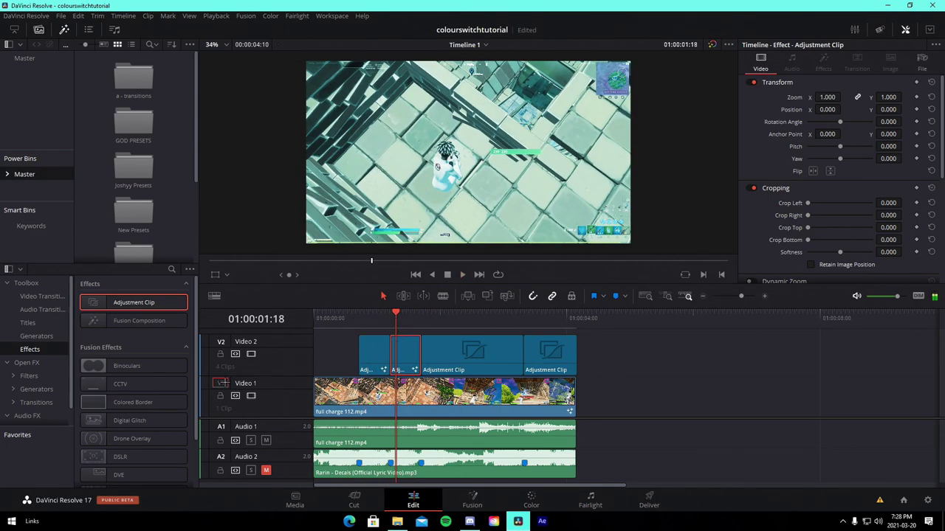
pyautogui.click(213, 16)
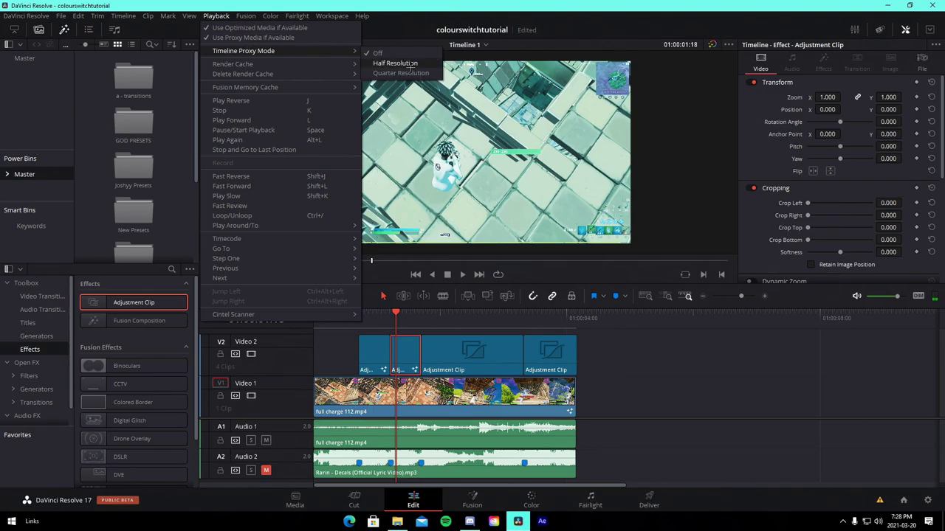
pyautogui.click(422, 116)
pyautogui.click(647, 377)
pyautogui.click(360, 317)
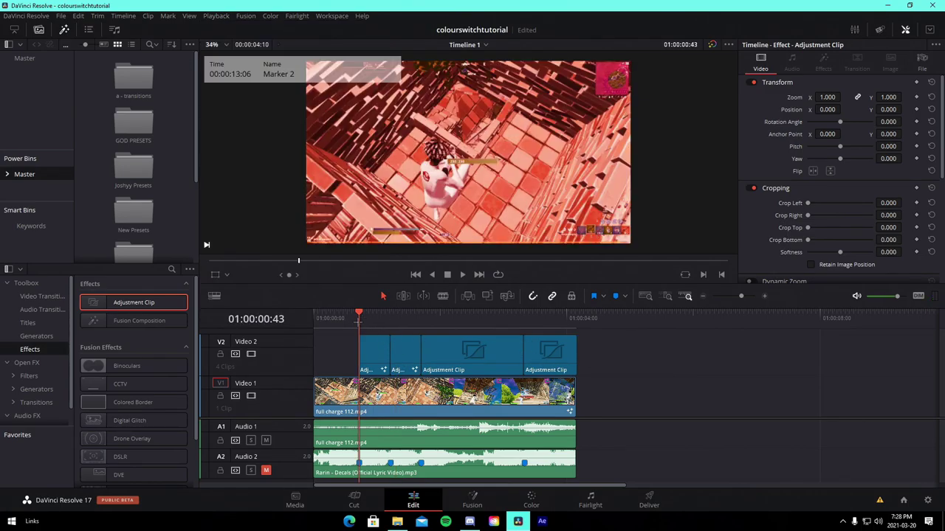
pyautogui.press('space')
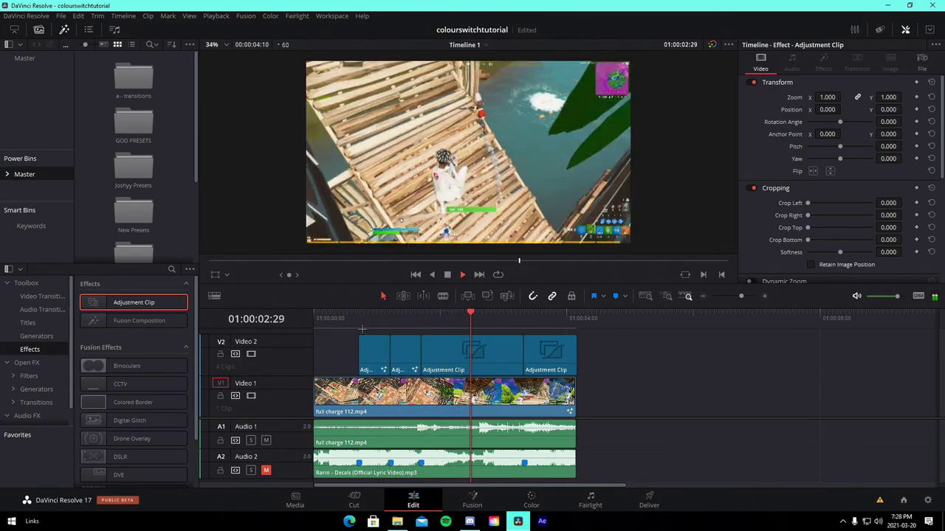
# Paste S_TriTone1 into the third adjustment clip's Fusion composition and insert it between MediaIn1 and MediaOut1
pyautogui.click(423, 320)
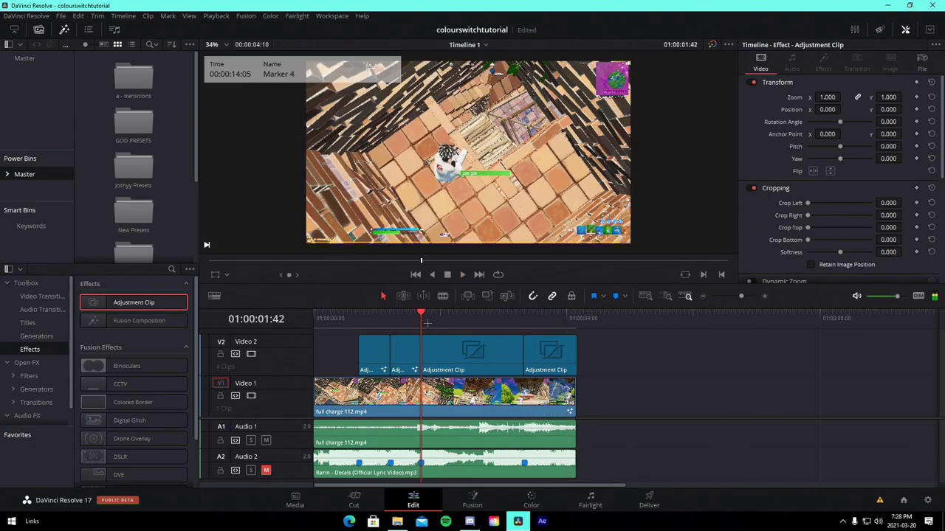
pyautogui.click(465, 494)
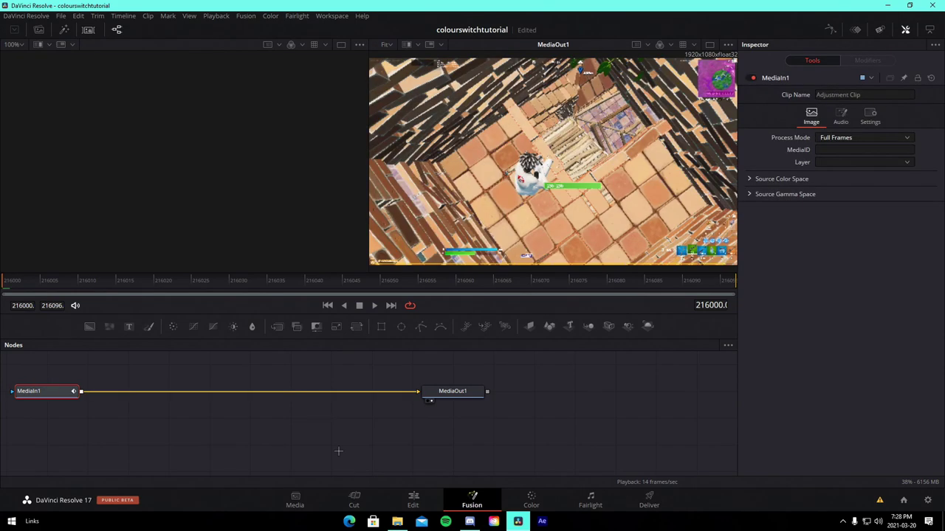
pyautogui.click(338, 451)
pyautogui.hotkey('ctrl', 'v')
pyautogui.moveTo(338, 451); pyautogui.dragTo(292, 393)
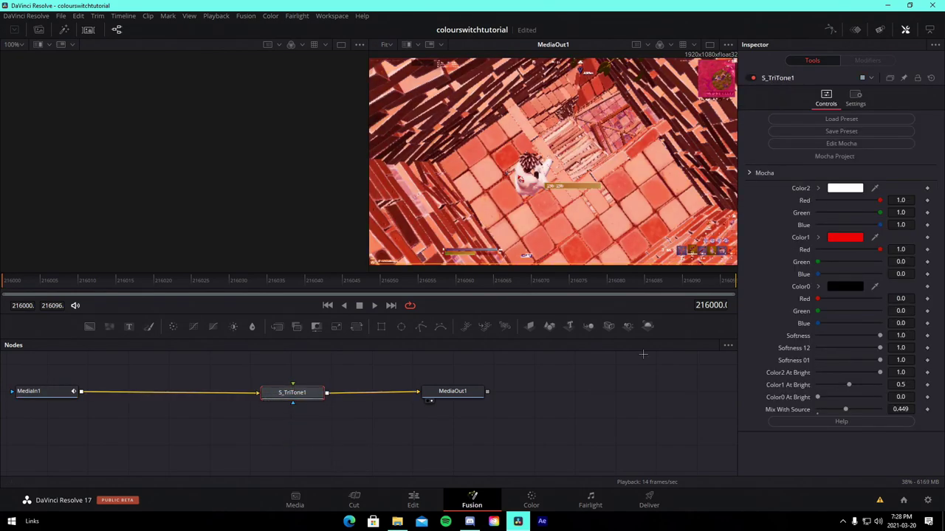
# Set the Color1 of the third adjustment clip's S_TriTone1 to magenta pink (#ff3eec)
pyautogui.click(839, 238)
pyautogui.click(550, 169)
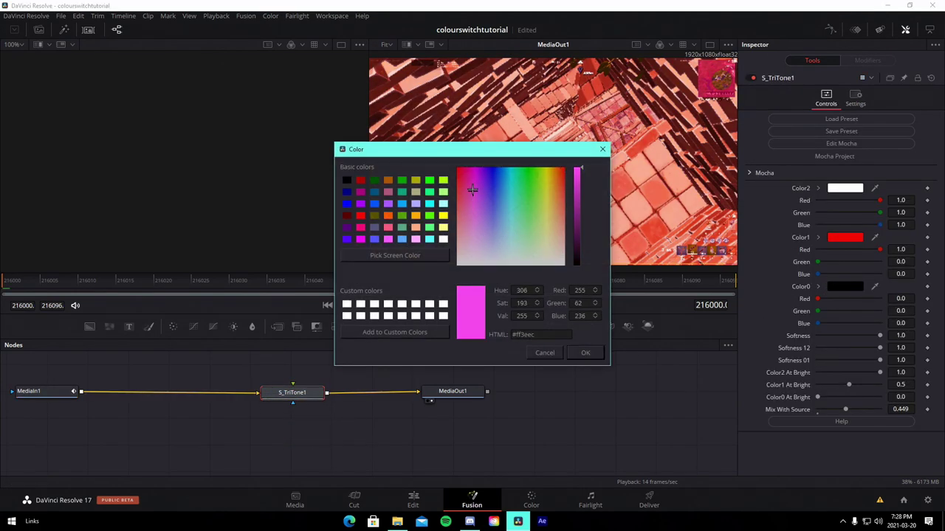
pyautogui.click(569, 355)
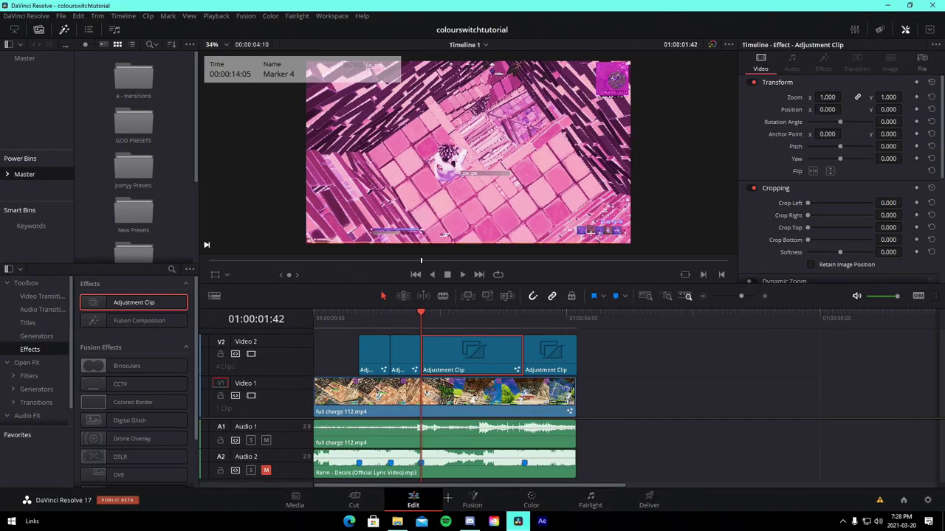
# Add an adjustment clip on Video 3 running from 01:00:02:26 to the end of the third coloured clip
pyautogui.moveTo(133, 302); pyautogui.dragTo(511, 325)
pyautogui.moveTo(783, 347); pyautogui.dragTo(524, 354)
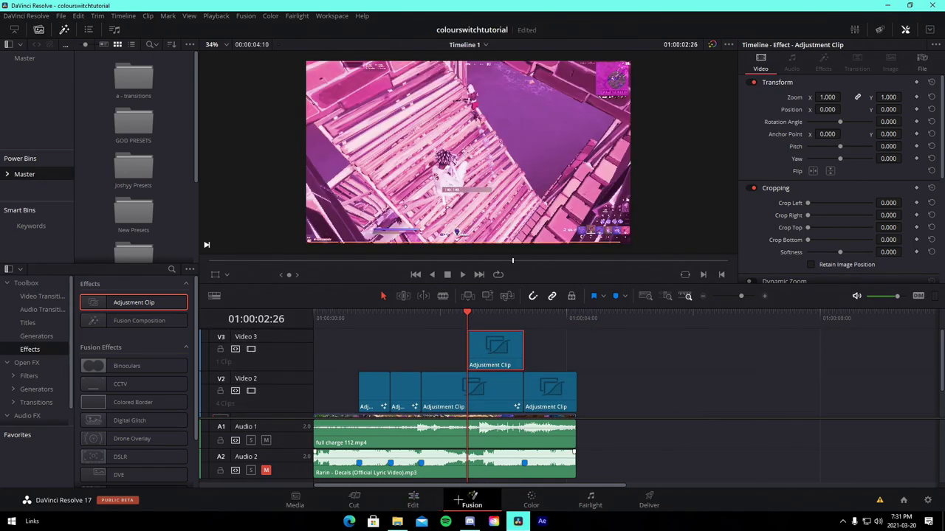
# Bring JoshyyWarpBuildUp.setting into the new Video 3 clip's Fusion composition, wire BCCBulge1 and S_Shake1 between MediaIn1 and MediaOut1, and check the timeline
pyautogui.click(397, 521)
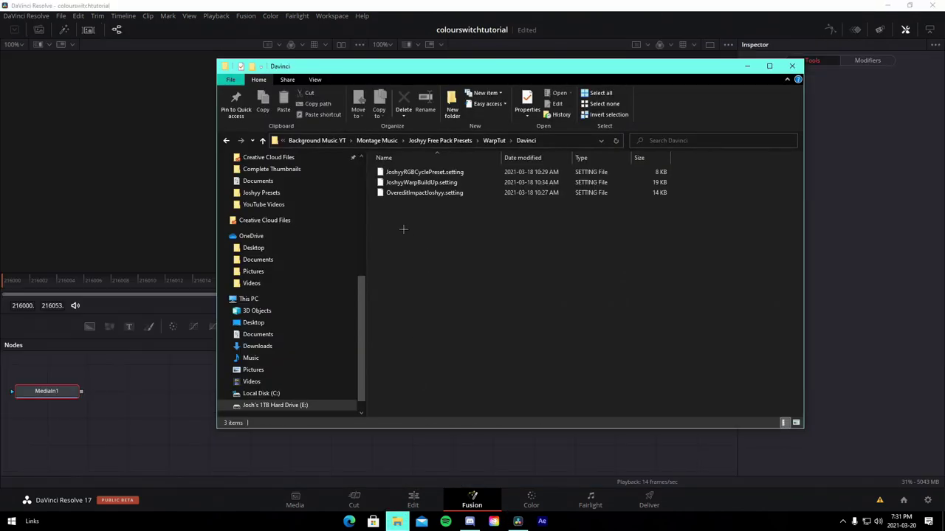
pyautogui.moveTo(420, 182); pyautogui.dragTo(218, 362)
pyautogui.moveTo(177, 403); pyautogui.dragTo(245, 454)
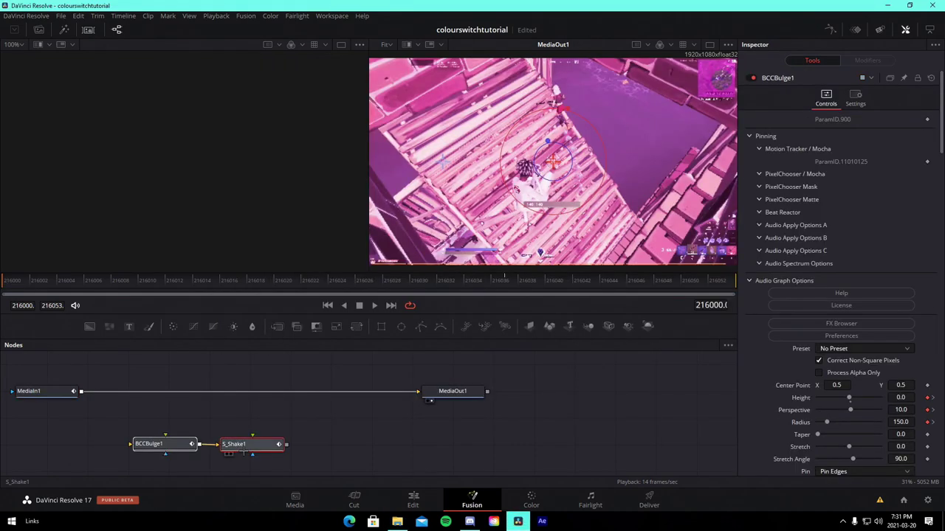
pyautogui.moveTo(243, 448); pyautogui.dragTo(267, 416)
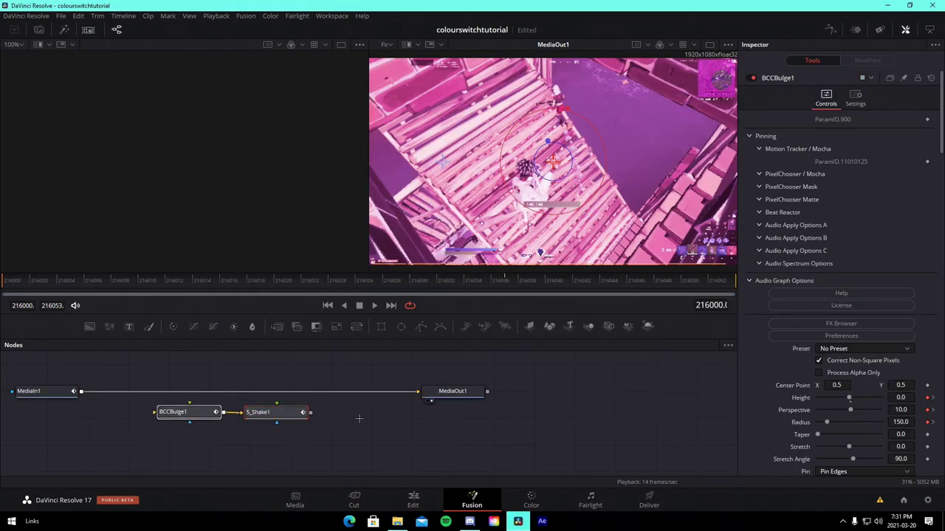
pyautogui.moveTo(404, 391); pyautogui.dragTo(157, 412)
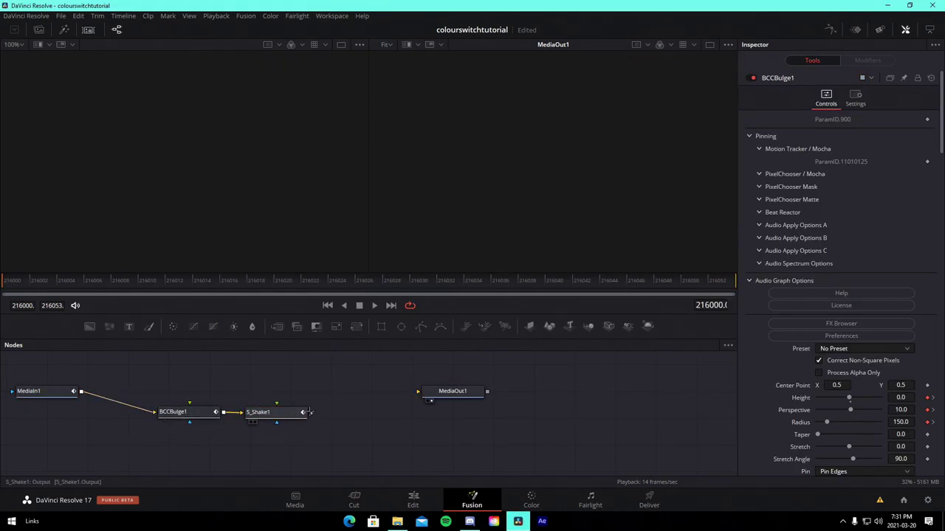
pyautogui.moveTo(416, 392); pyautogui.dragTo(417, 392)
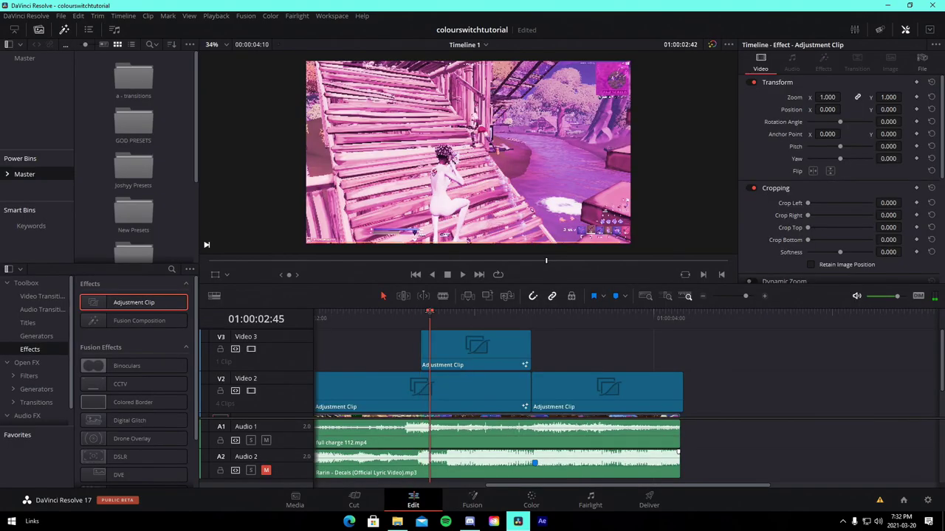
pyautogui.moveTo(430, 323); pyautogui.dragTo(486, 323)
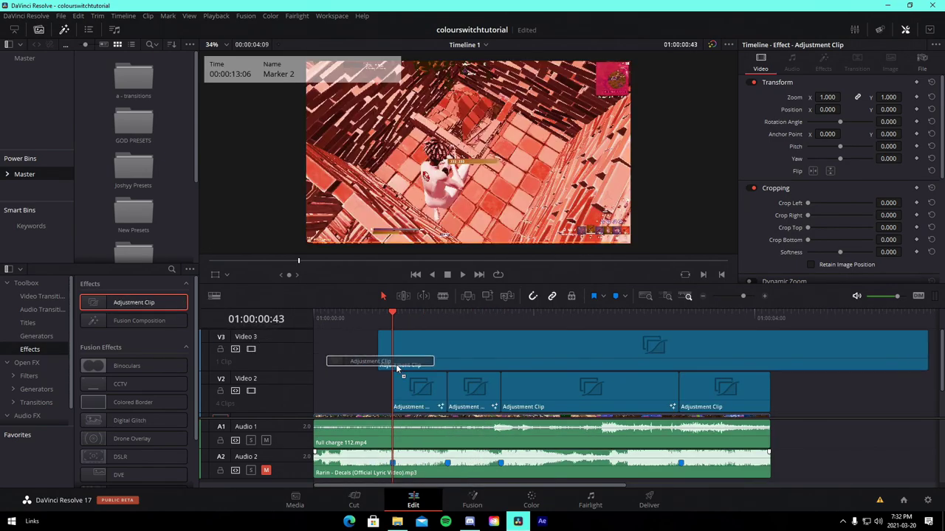
# Add a short adjustment clip on Video 3 straddling the song marker at 01:00:00:43, cutting off and deleting its excess length
pyautogui.moveTo(397, 369)
pyautogui.mouseDown()
pyautogui.moveTo(378, 379)
pyautogui.moveTo(775, 357)
pyautogui.moveTo(391, 359)
pyautogui.mouseUp()
pyautogui.click(798, 319)
pyautogui.click(823, 349)
pyautogui.hotkey('ctrl', 'b')
pyautogui.click(822, 364)
pyautogui.press('Delete')
pyautogui.click(393, 317)
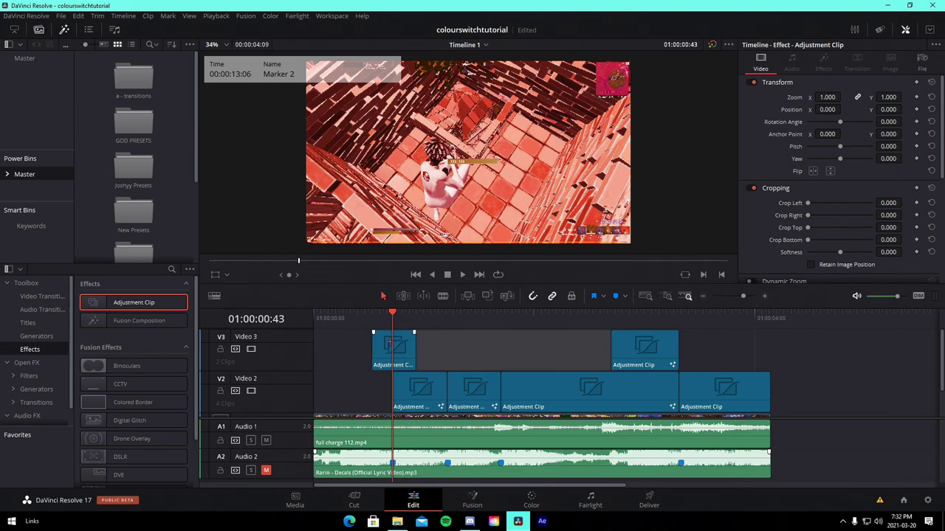
# Bring a shake preset from File Explorer into the short clip's Fusion composition and wire S_Shake1 and S_BlurMoCurves1 between MediaIn1 and MediaOut1
pyautogui.click(473, 499)
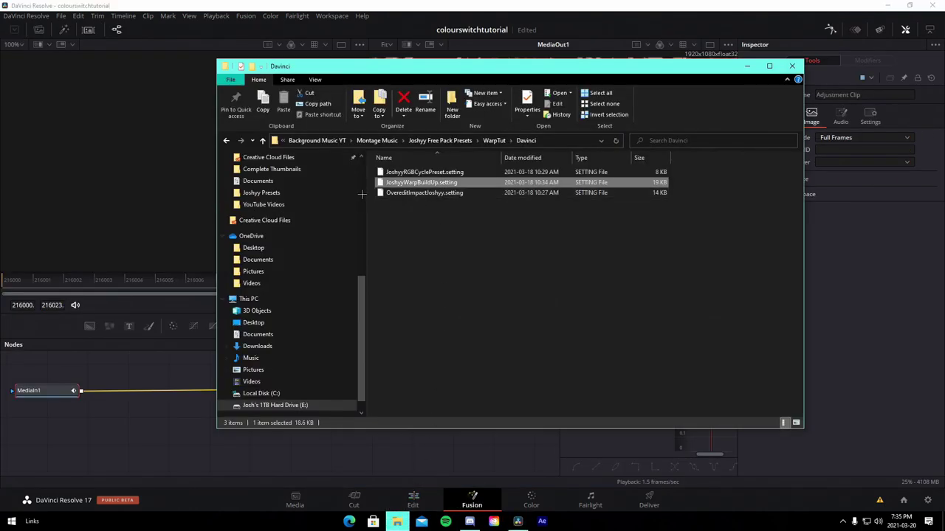
pyautogui.scroll(7, 262, 217)
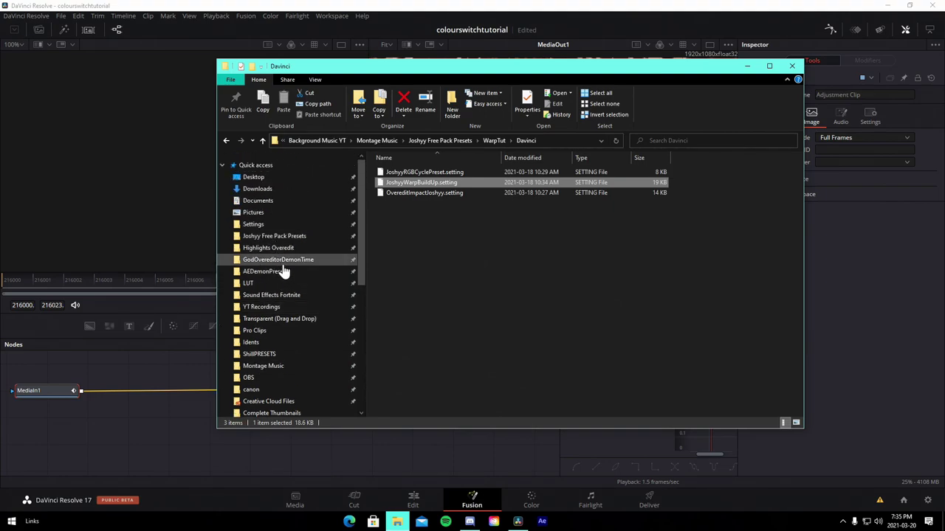
pyautogui.moveTo(428, 172); pyautogui.dragTo(170, 435)
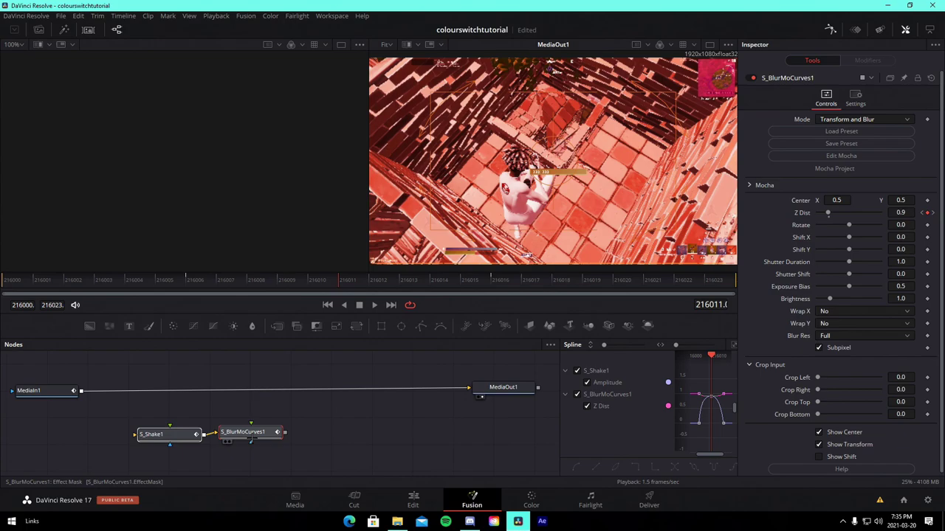
pyautogui.moveTo(252, 437); pyautogui.dragTo(339, 411)
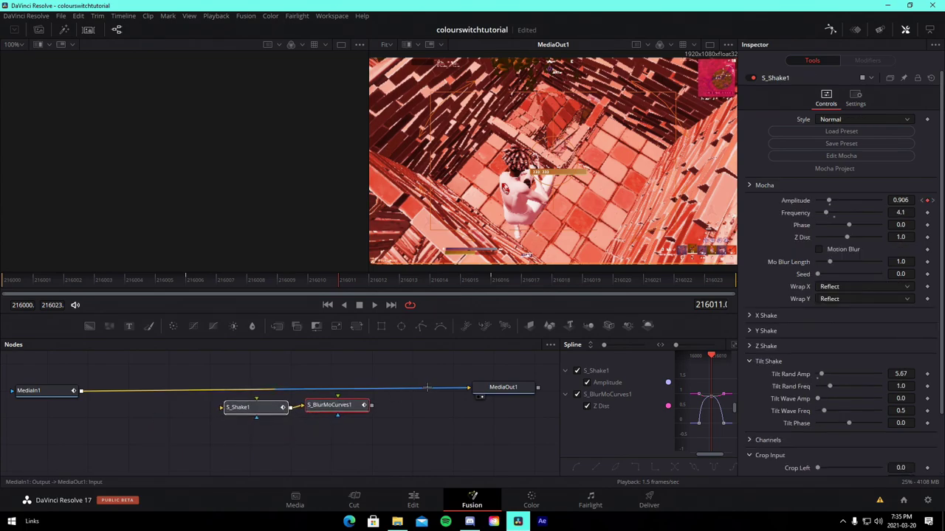
pyautogui.moveTo(444, 388); pyautogui.dragTo(219, 405)
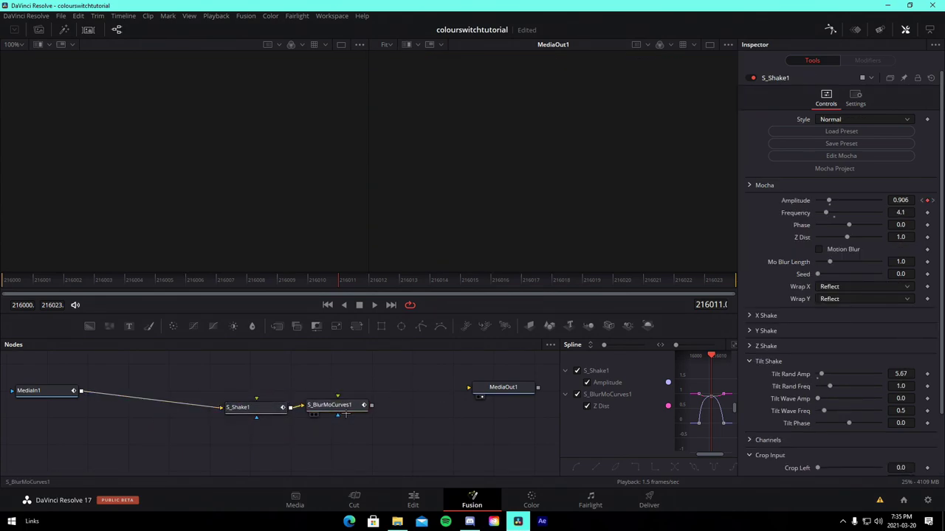
pyautogui.moveTo(372, 406); pyautogui.dragTo(468, 387)
pyautogui.click(227, 280)
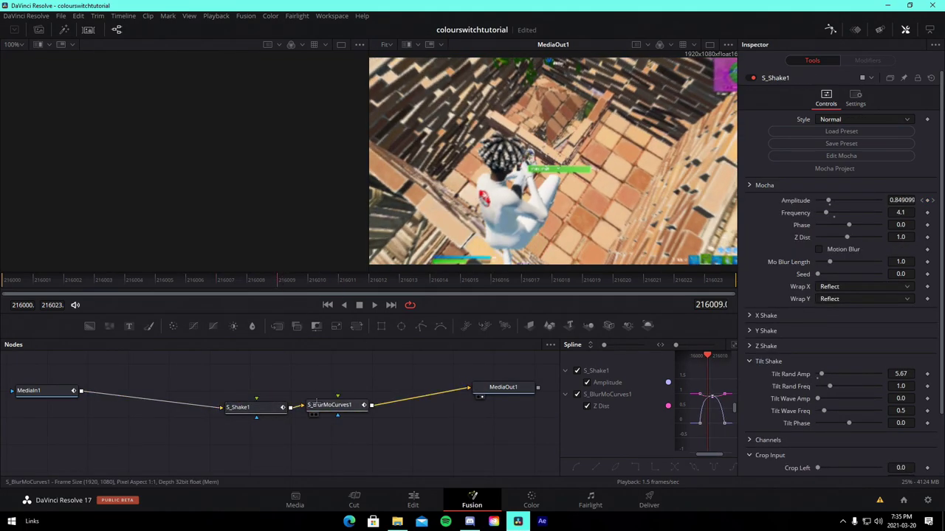
pyautogui.click(325, 405)
pyautogui.click(383, 280)
pyautogui.moveTo(386, 283); pyautogui.dragTo(350, 290)
pyautogui.click(414, 499)
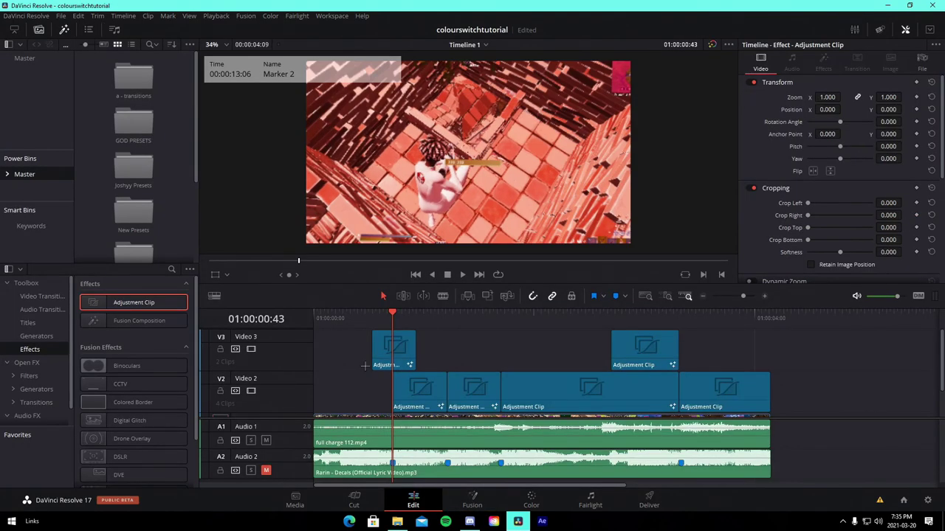
# Mark the short Video 3 clip at the 01:00:00:43 song marker and paste copies aligned with the two following song markers
pyautogui.click(746, 296)
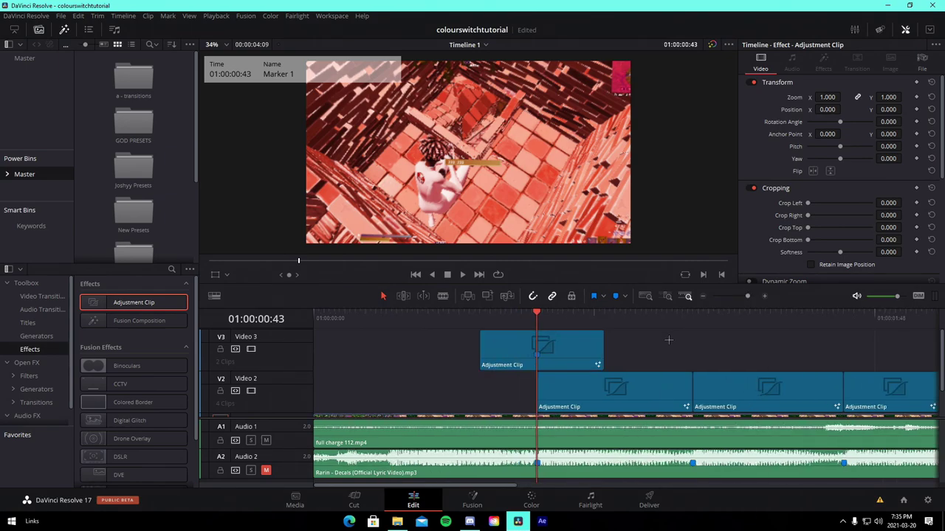
pyautogui.click(659, 352)
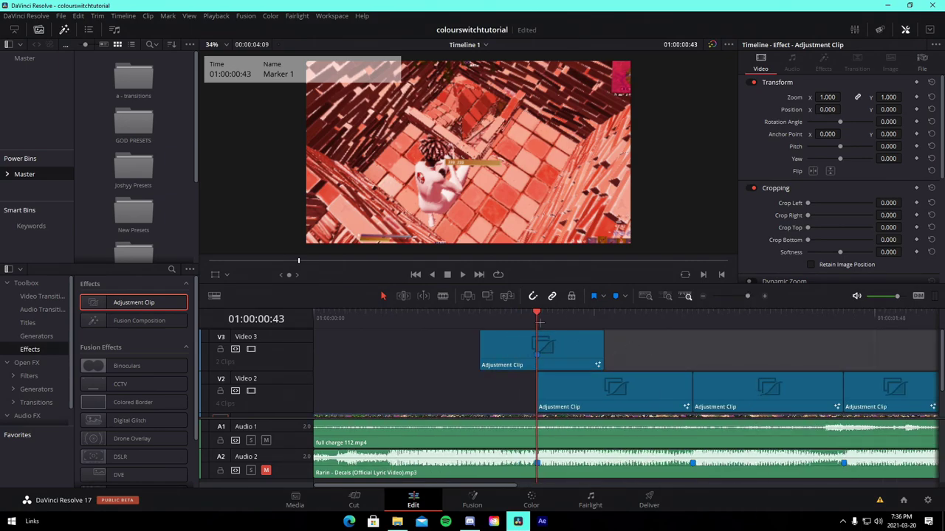
pyautogui.click(549, 346)
pyautogui.click(665, 355)
pyautogui.click(652, 319)
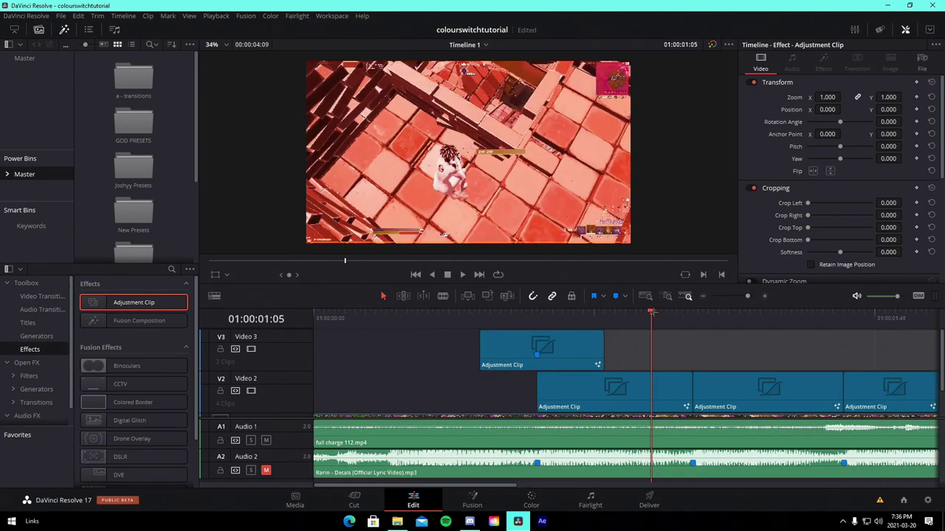
pyautogui.hotkey('ctrl', 'v')
pyautogui.moveTo(732, 355); pyautogui.dragTo(717, 354)
pyautogui.click(692, 319)
pyautogui.moveTo(692, 319); pyautogui.dragTo(743, 296)
pyautogui.click(552, 354)
pyautogui.press('space')
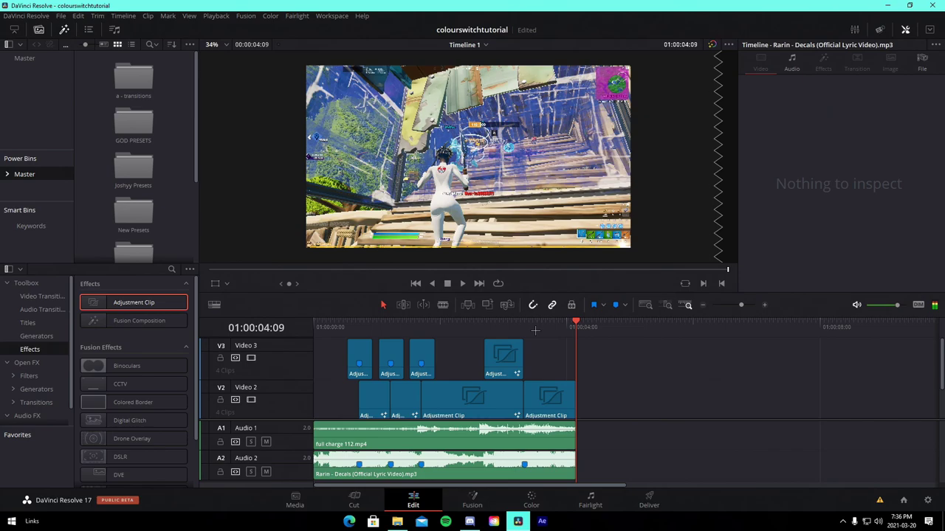
# Bring JoshyyHardImpact.setting into the last Video 2 adjustment clip's Fusion composition and wire S_Shake1, S_Shake2, S_Flicker1 and S_Glint1 between MediaIn1 and MediaOut1
pyautogui.moveTo(535, 331); pyautogui.dragTo(524, 328)
pyautogui.moveTo(742, 308); pyautogui.dragTo(746, 308)
pyautogui.scroll(-2, 671, 366)
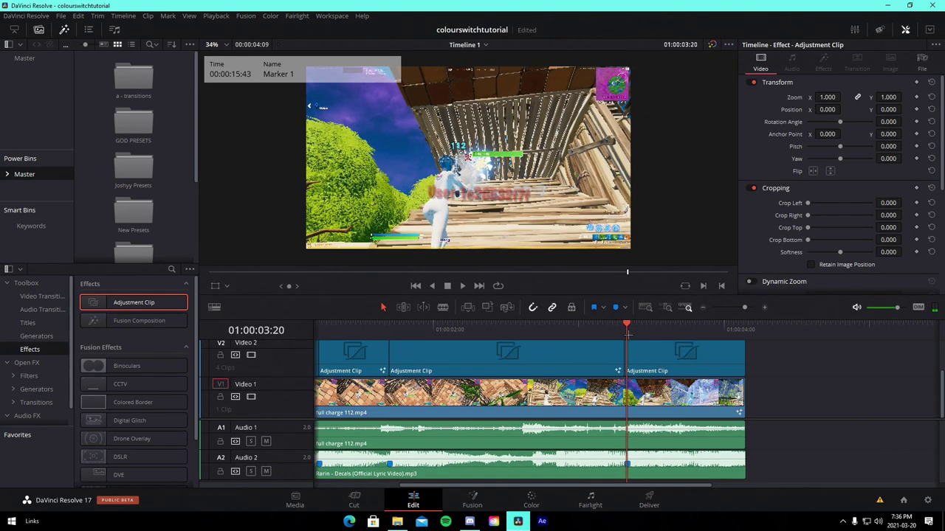
pyautogui.click(624, 333)
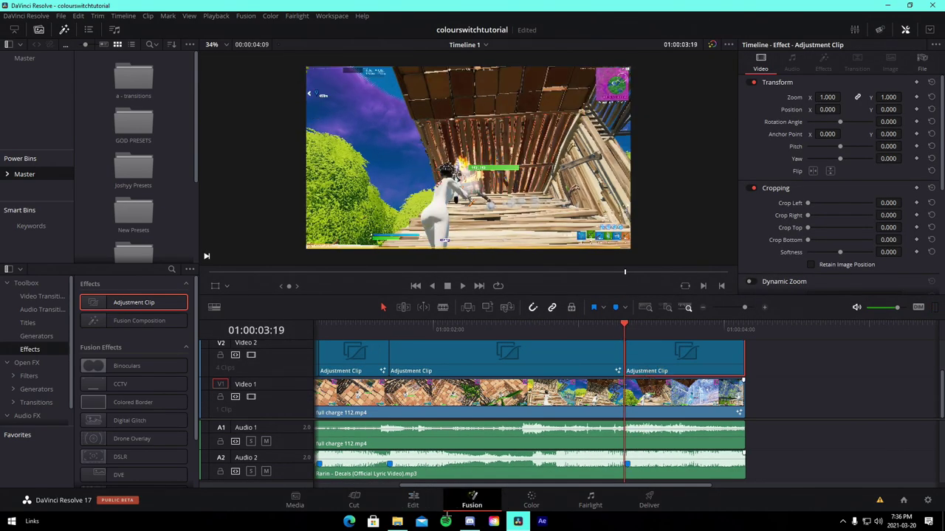
pyautogui.click(397, 521)
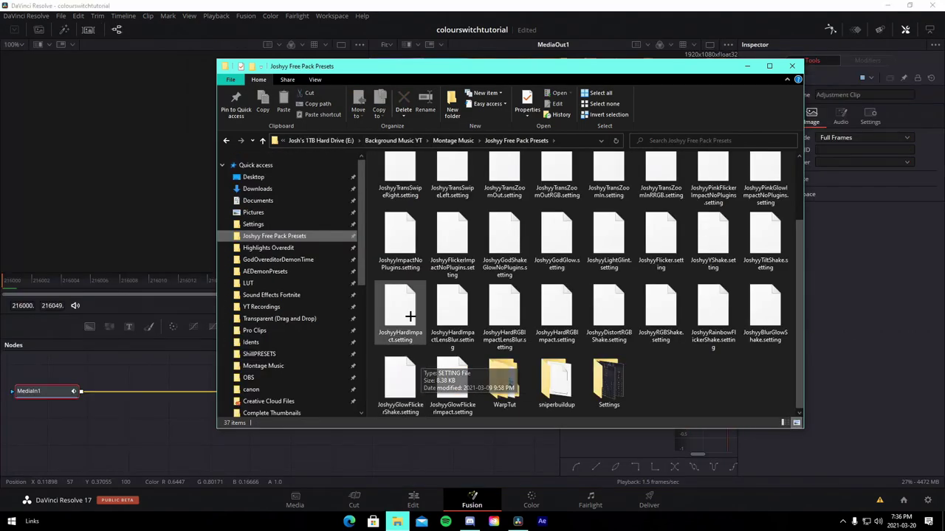
pyautogui.moveTo(410, 316); pyautogui.dragTo(155, 424)
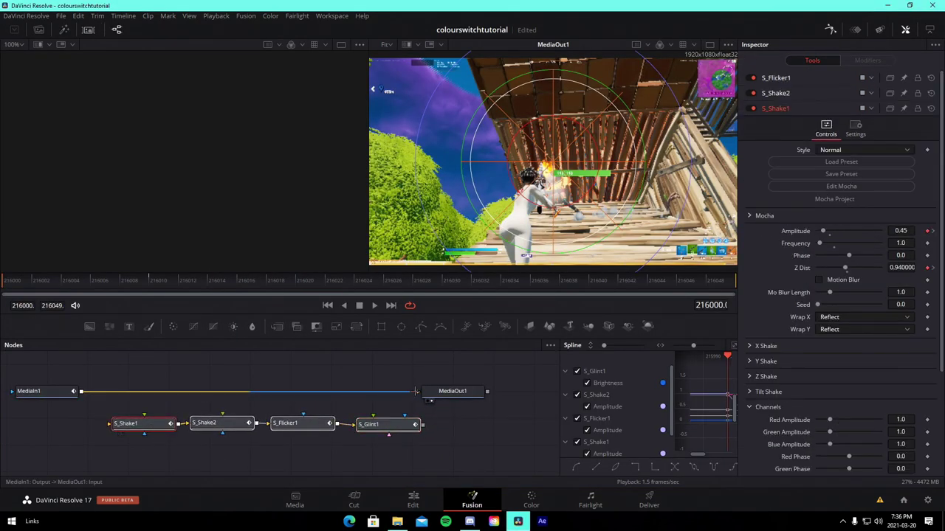
pyautogui.moveTo(284, 392); pyautogui.dragTo(119, 426)
pyautogui.moveTo(453, 392); pyautogui.dragTo(489, 401)
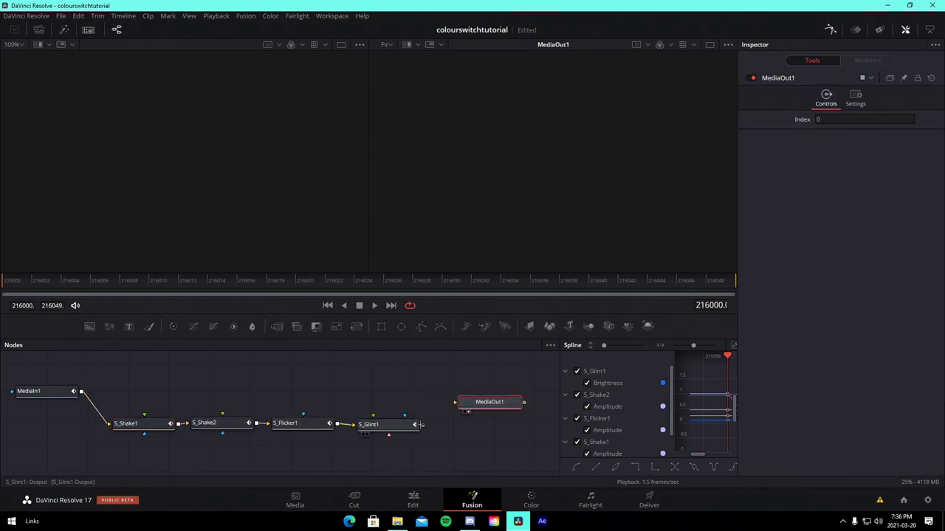
pyautogui.moveTo(422, 424); pyautogui.dragTo(455, 402)
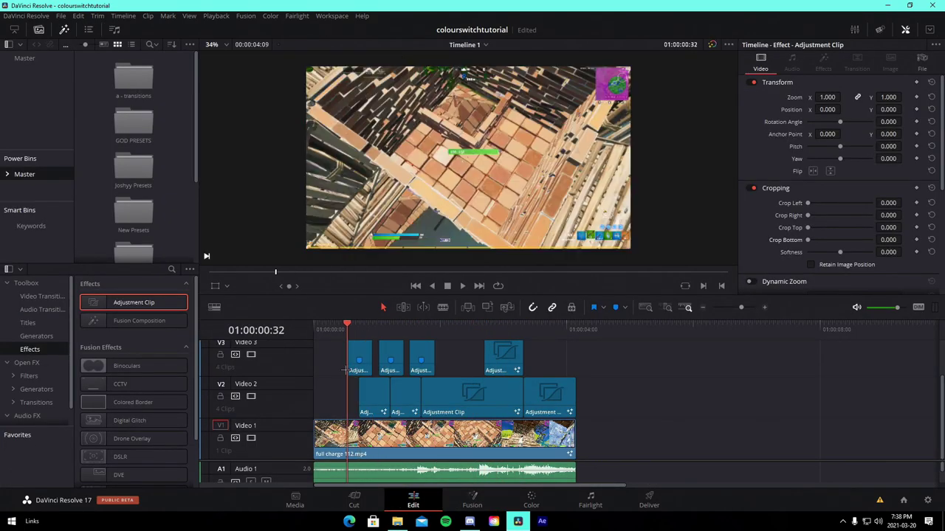
pyautogui.press('Home')
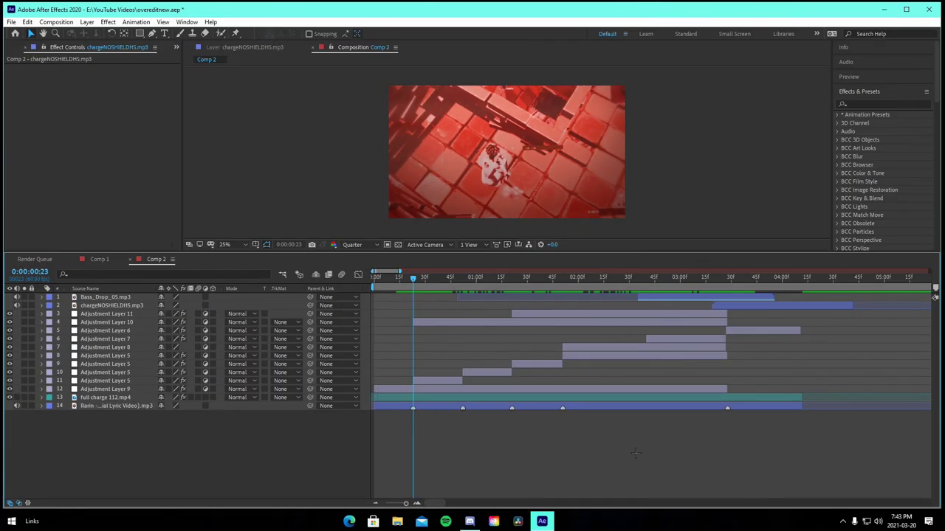
# Switch to After Effects and create a new composition alongside Comp 2
pyautogui.click(595, 407)
pyautogui.moveTo(595, 406); pyautogui.dragTo(592, 407)
pyautogui.moveTo(628, 436); pyautogui.dragTo(369, 292)
pyautogui.moveTo(711, 450); pyautogui.dragTo(338, 288)
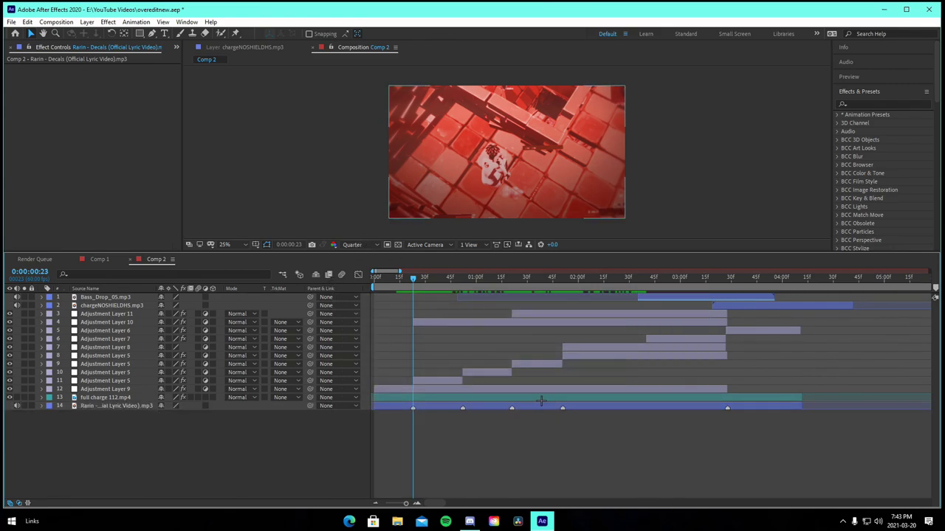
pyautogui.click(537, 406)
pyautogui.keyDown('ctrl'); pyautogui.click(536, 398); pyautogui.keyUp('ctrl')
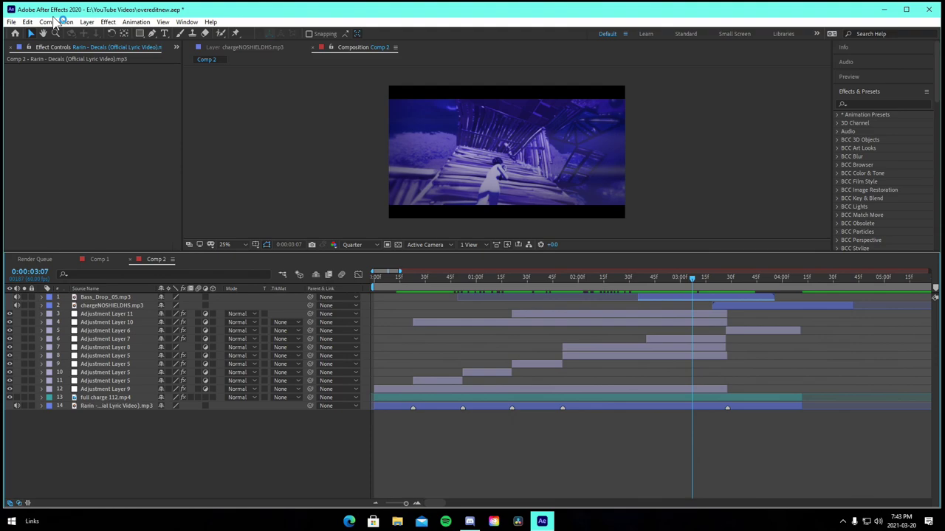
pyautogui.click(57, 22)
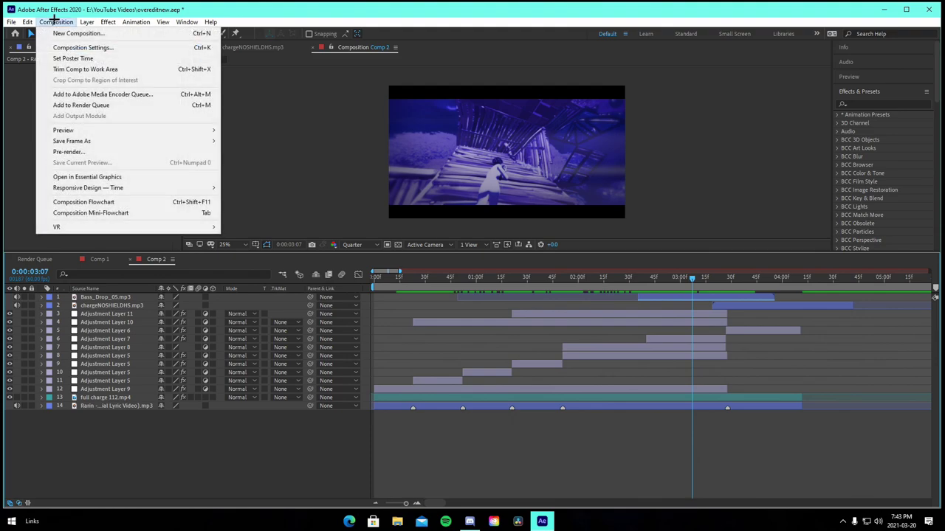
pyautogui.click(74, 34)
pyautogui.click(539, 374)
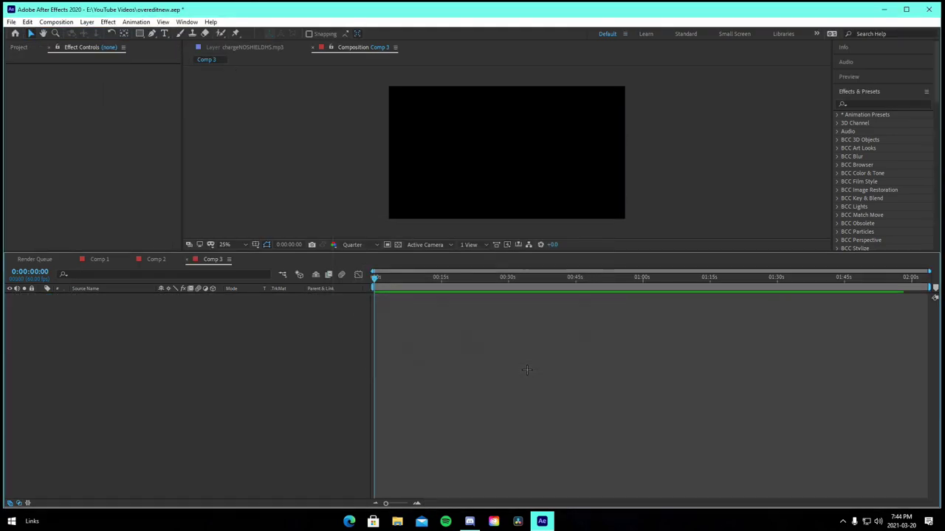
# Copy the full charge 112.mp4 and Rarin song layers from Comp 2 into the new composition
pyautogui.click(156, 259)
pyautogui.click(595, 402)
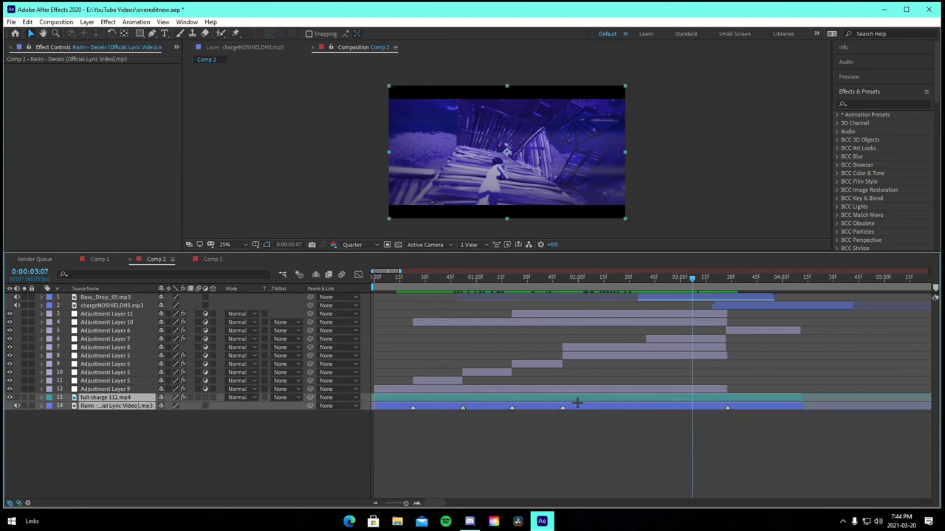
pyautogui.hotkey('ctrl', 'c')
pyautogui.click(214, 259)
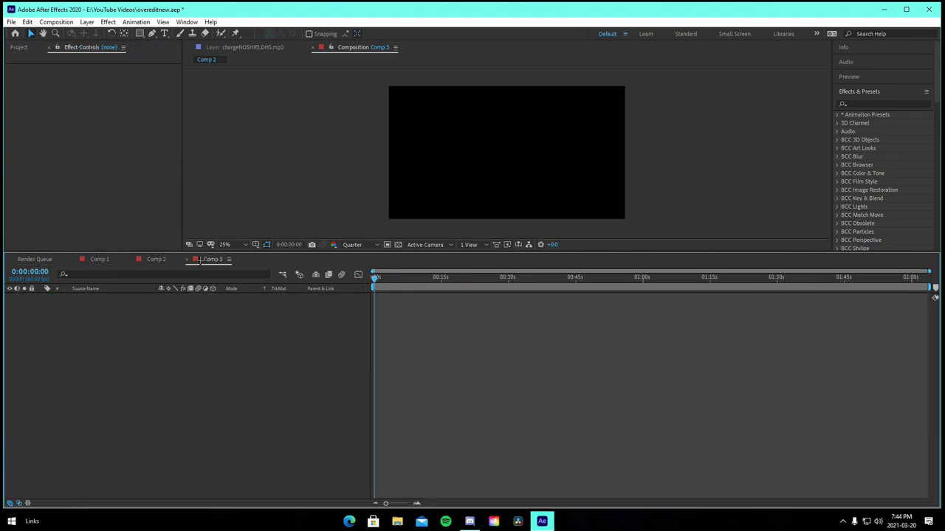
pyautogui.hotkey('ctrl', 'v')
pyautogui.click(418, 504)
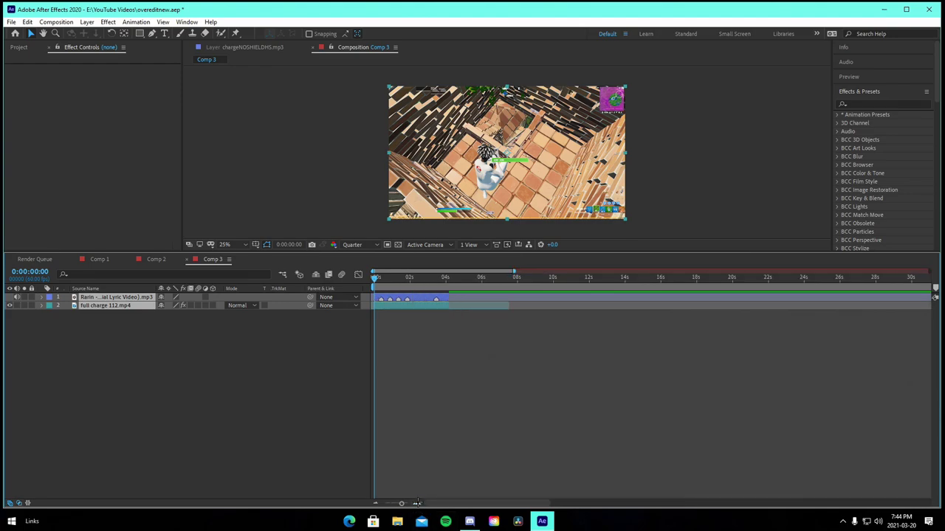
# Reveal the gameplay layer's Twixtor Pro, S_Shake and S_BlurMoCurves keyframes and preview the footage around the first song marker
pyautogui.moveTo(377, 287); pyautogui.dragTo(401, 294)
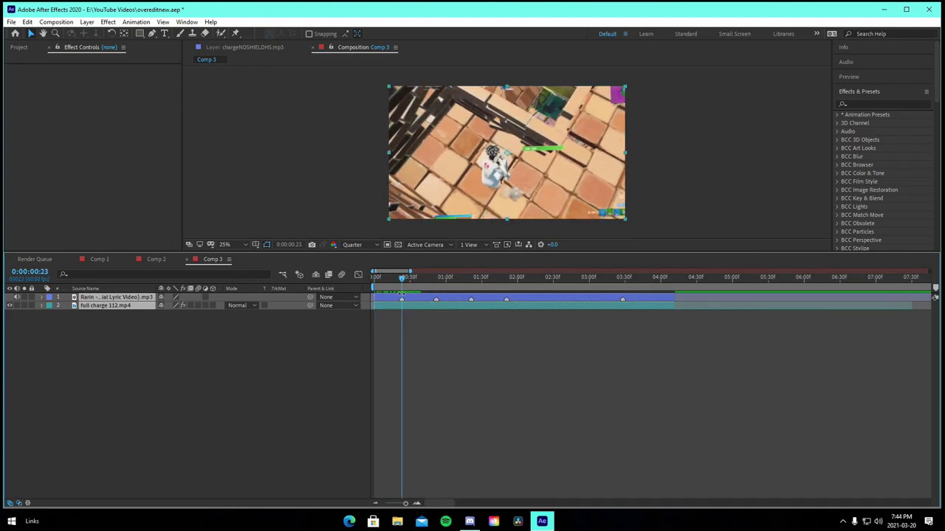
pyautogui.press('u')
pyautogui.press('u')
pyautogui.press('u')
pyautogui.click(418, 503)
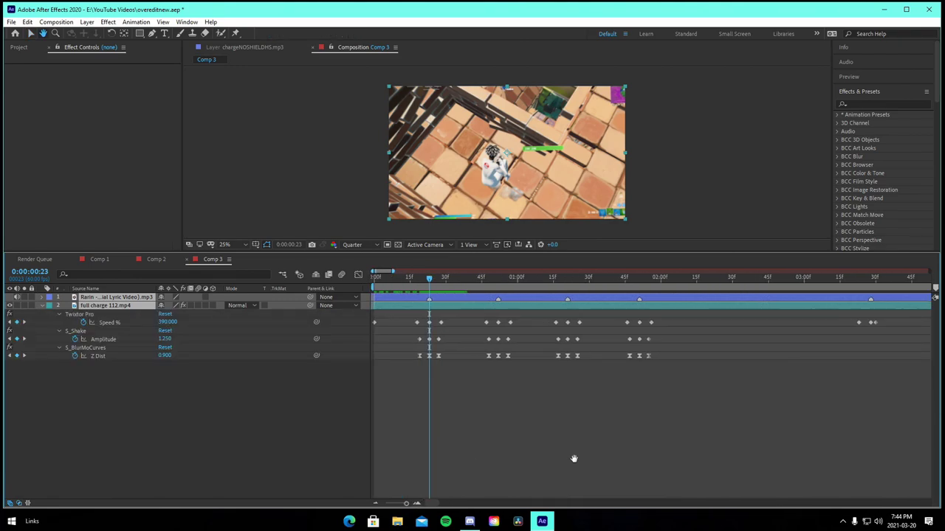
pyautogui.press('space')
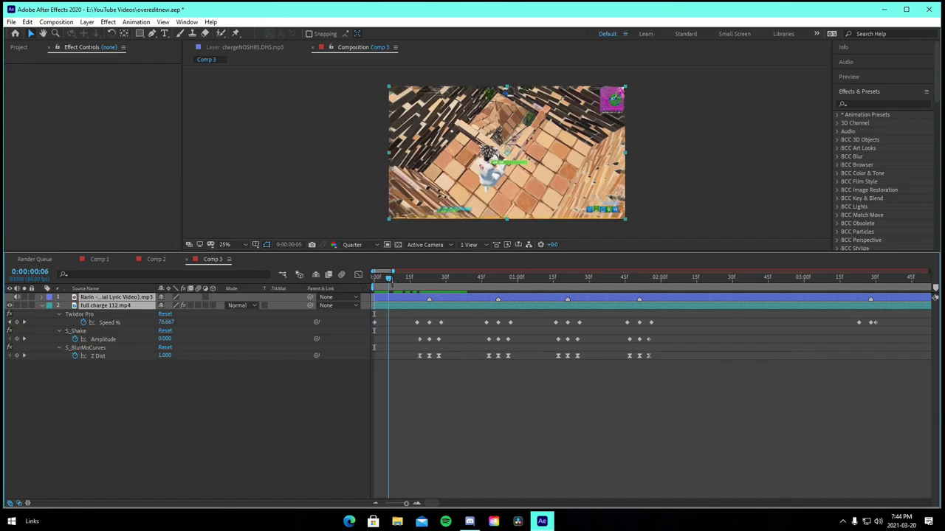
pyautogui.moveTo(425, 293); pyautogui.dragTo(439, 347)
pyautogui.press('space')
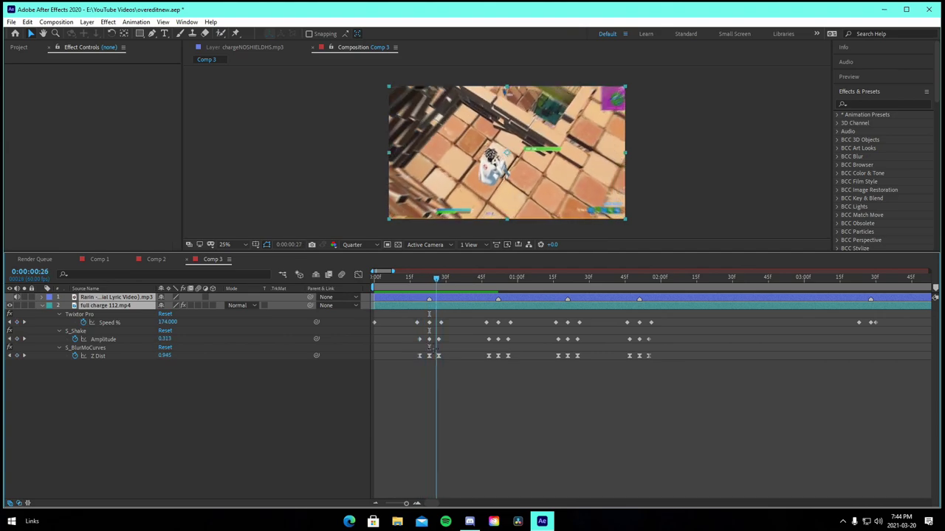
# Examine the Twixtor Pro speed keyframes at the first, second and last song markers, then collapse the gameplay layer's properties
pyautogui.moveTo(449, 318); pyautogui.dragTo(402, 328)
pyautogui.click(491, 278)
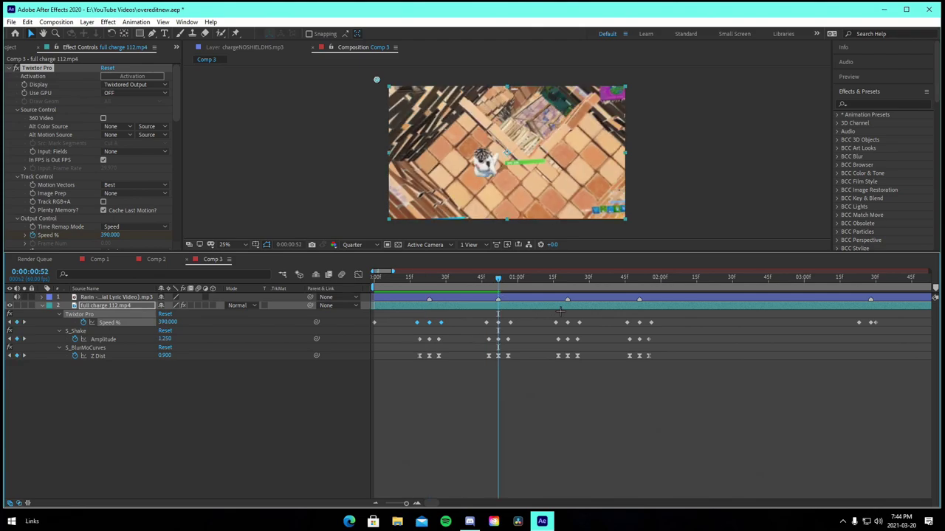
pyautogui.press('space')
pyautogui.moveTo(458, 362); pyautogui.dragTo(458, 382)
pyautogui.click(429, 278)
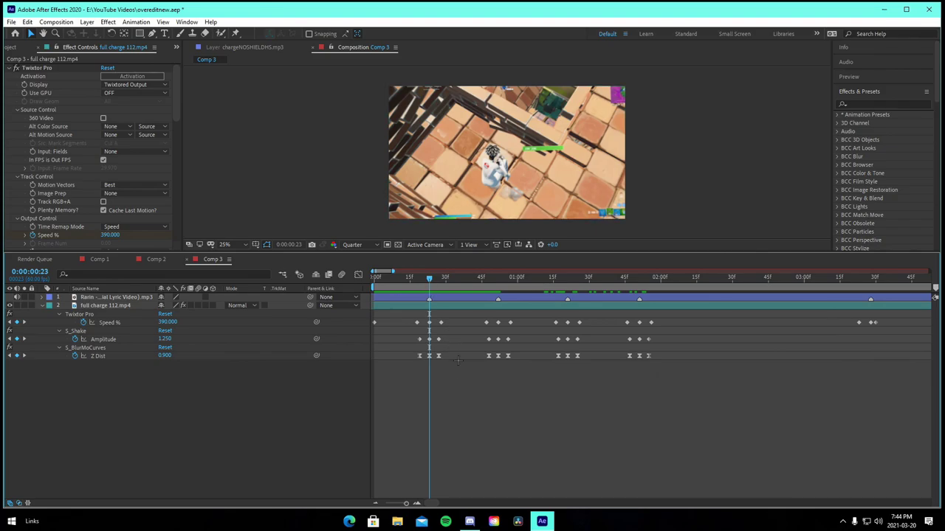
pyautogui.moveTo(455, 358); pyautogui.dragTo(859, 279)
pyautogui.click(878, 335)
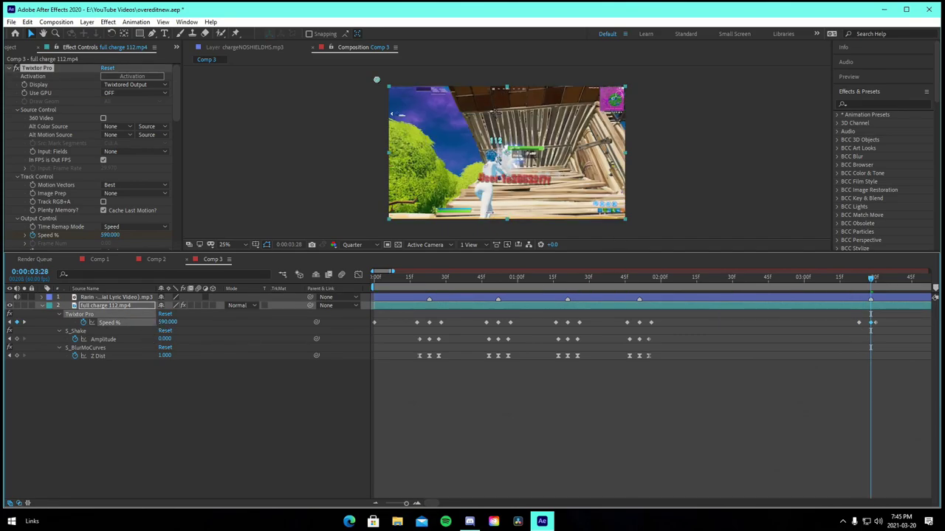
pyautogui.moveTo(876, 281); pyautogui.dragTo(874, 284)
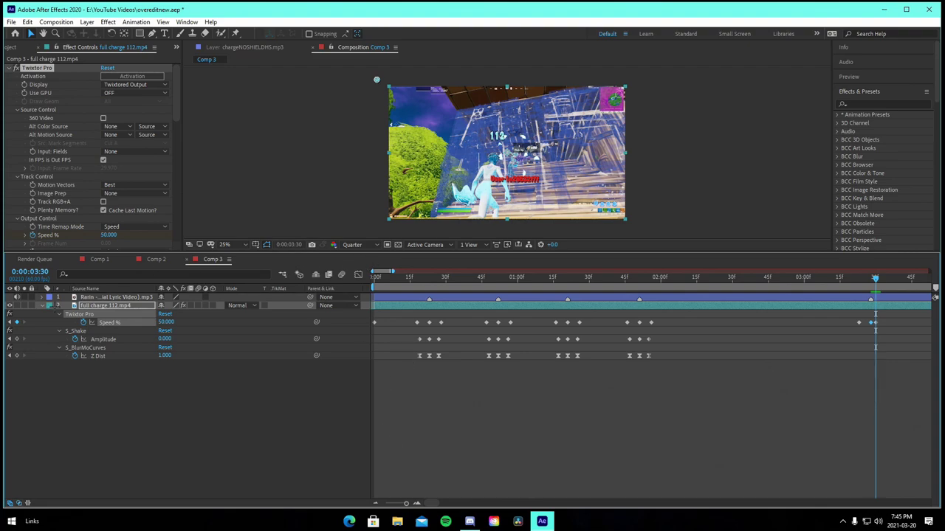
pyautogui.click(41, 306)
pyautogui.click(450, 451)
# Add an adjustment layer, split it at the first song marker (0:00:00:23) and delete the part before the marker
pyautogui.click(429, 281)
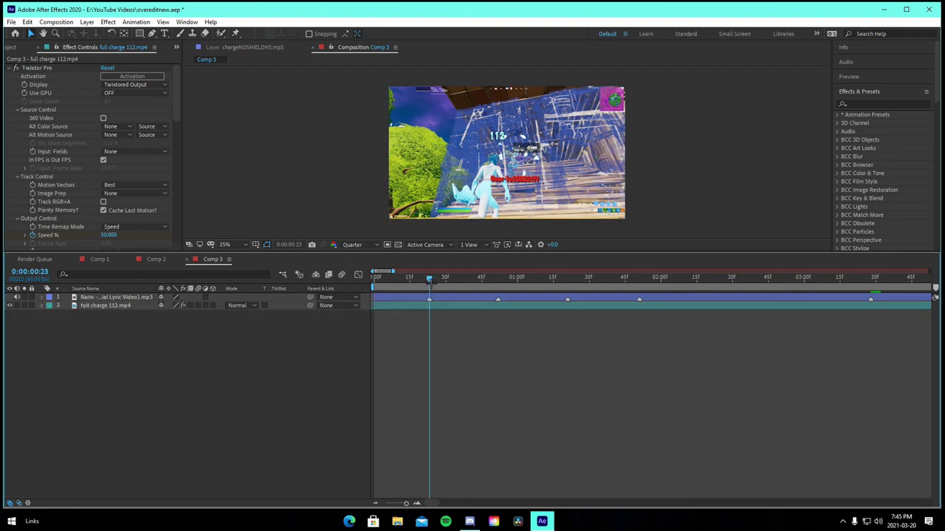
pyautogui.hotkey('ctrl', 'alt', 'y')
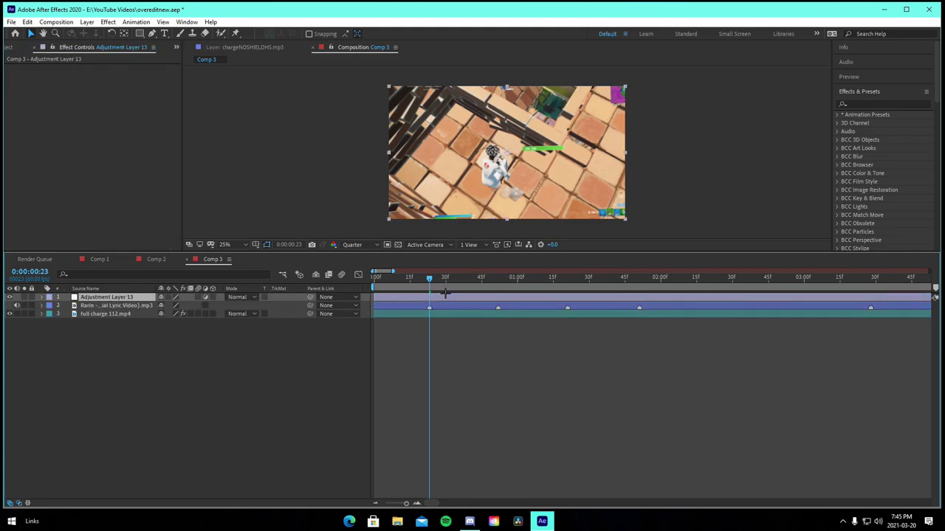
pyautogui.hotkey('ctrl', 'shift', 'd')
pyautogui.click(413, 306)
pyautogui.press('Delete')
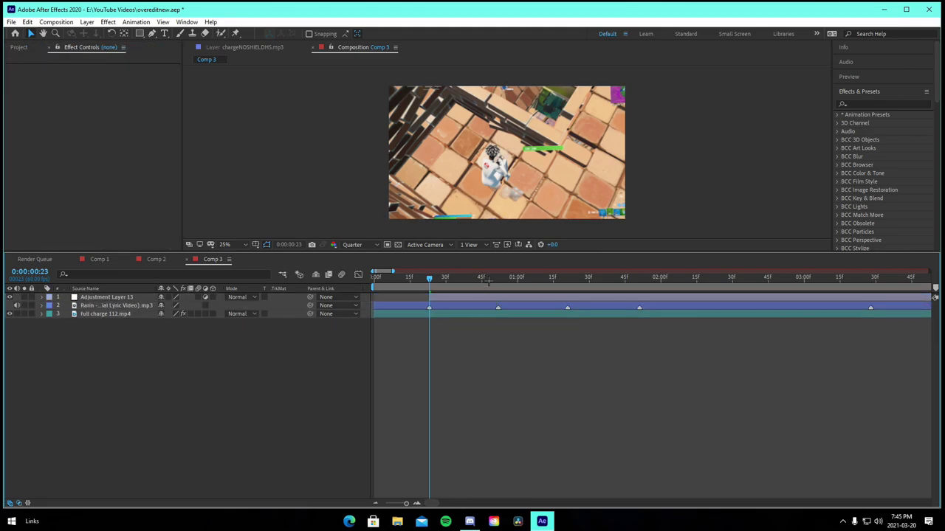
# Split the adjustment layer at each of the remaining four song markers and delete the part after 0:00:03:28
pyautogui.press('space')
pyautogui.click(515, 293)
pyautogui.hotkey('ctrl', 'shift', 'd')
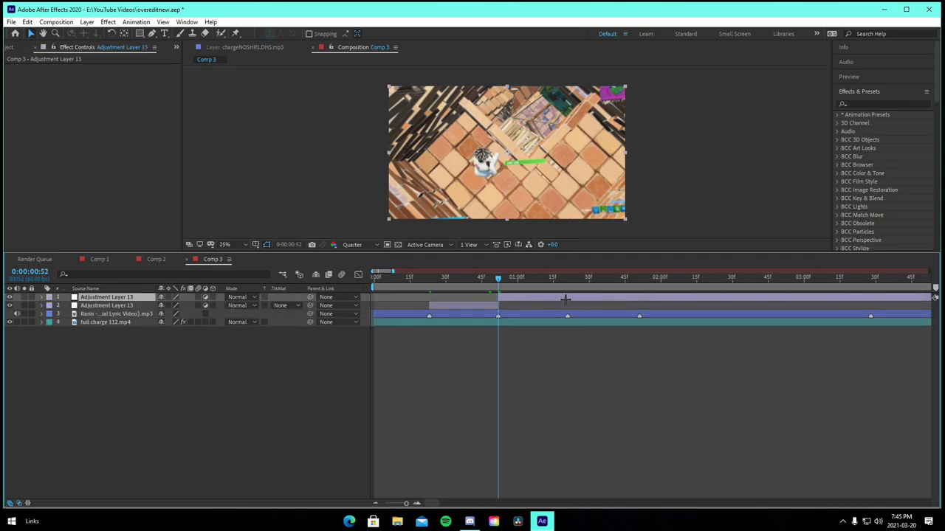
pyautogui.click(568, 281)
pyautogui.hotkey('ctrl', 'shift', 'd')
pyautogui.moveTo(568, 280); pyautogui.dragTo(639, 286)
pyautogui.hotkey('ctrl', 'shift', 'd')
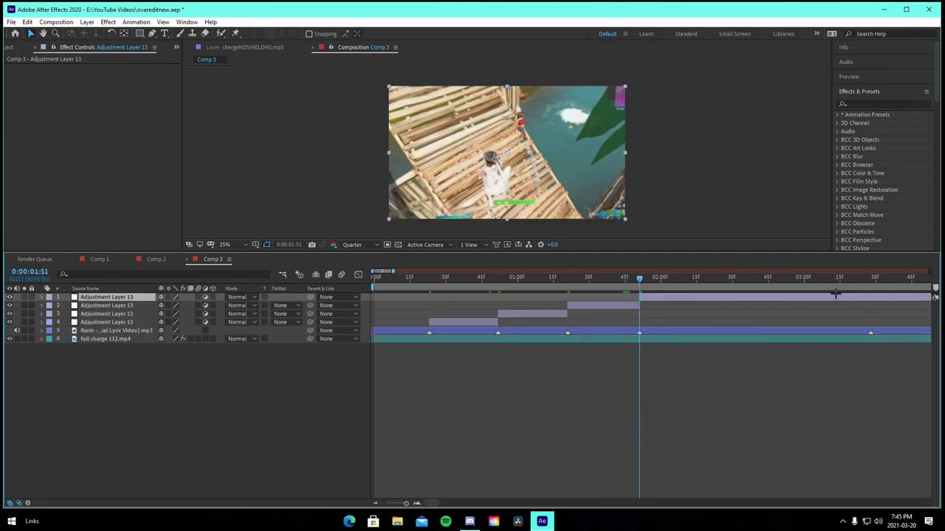
pyautogui.click(870, 281)
pyautogui.hotkey('ctrl', 'shift', 'd')
pyautogui.press('Delete')
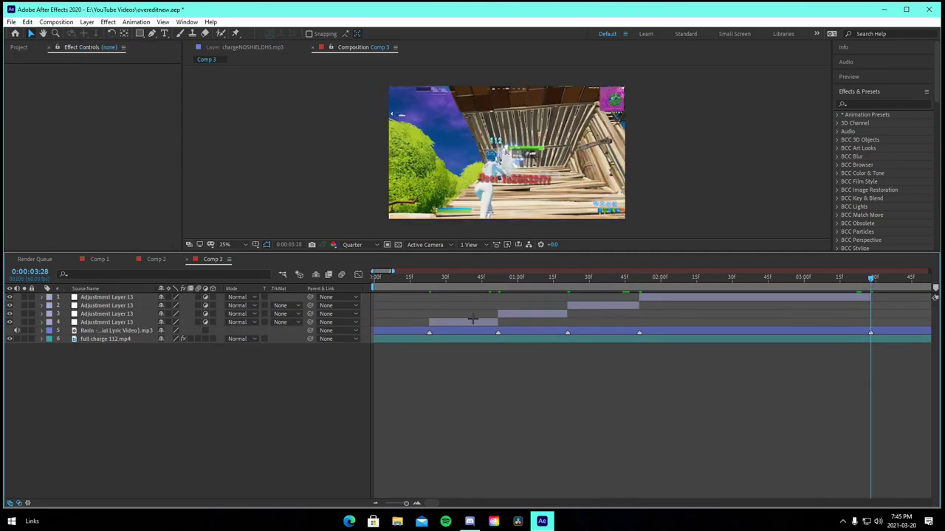
# Apply the red S_TriTone animation preset to the adjustment layer starting at the first song marker
pyautogui.moveTo(433, 286)
pyautogui.mouseDown()
pyautogui.moveTo(639, 296)
pyautogui.moveTo(431, 288)
pyautogui.mouseUp()
pyautogui.click(462, 322)
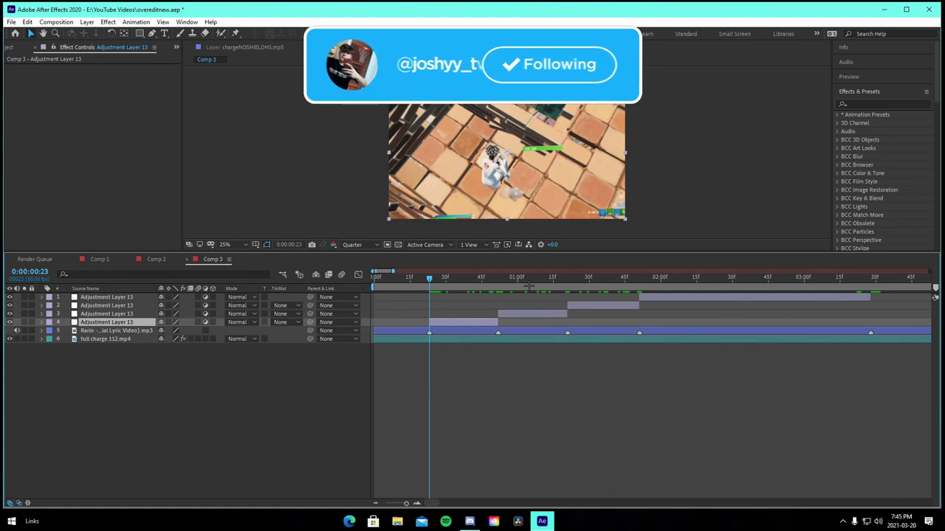
pyautogui.click(503, 382)
pyautogui.click(477, 322)
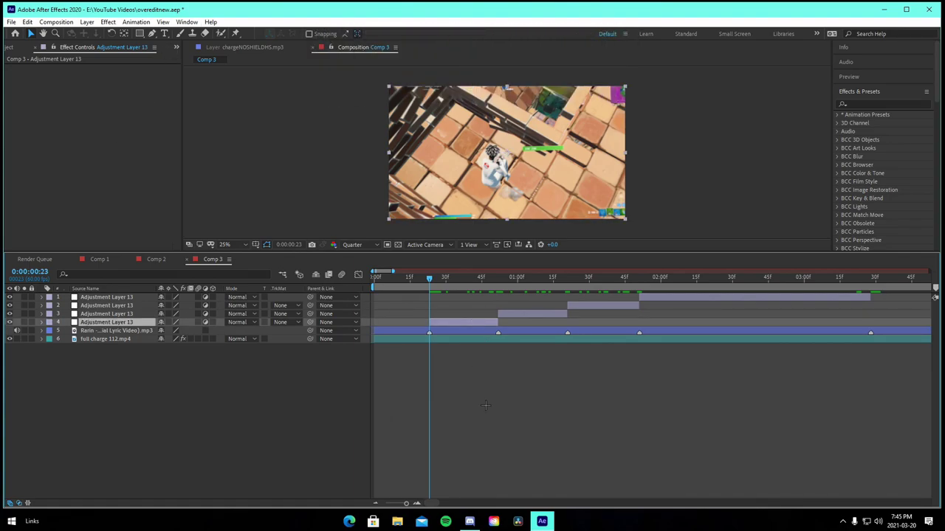
pyautogui.click(147, 22)
pyautogui.click(203, 41)
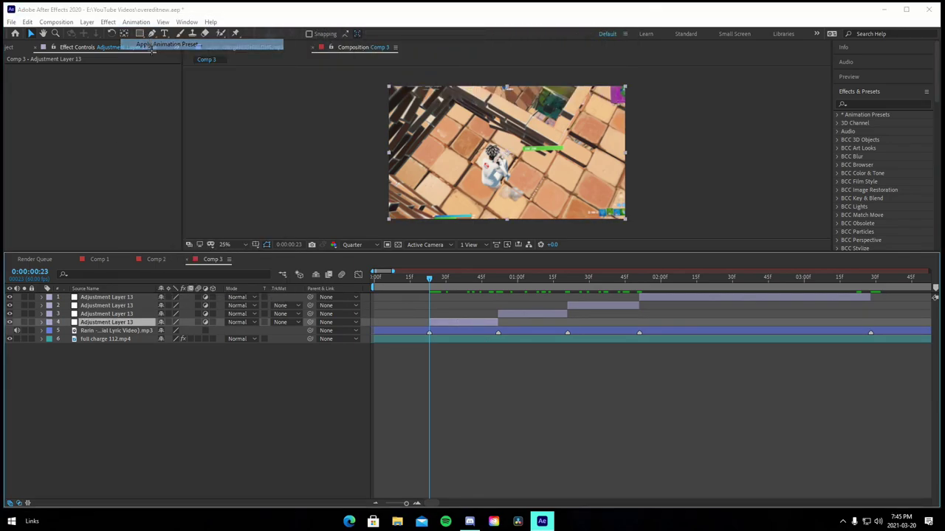
pyautogui.click(384, 279)
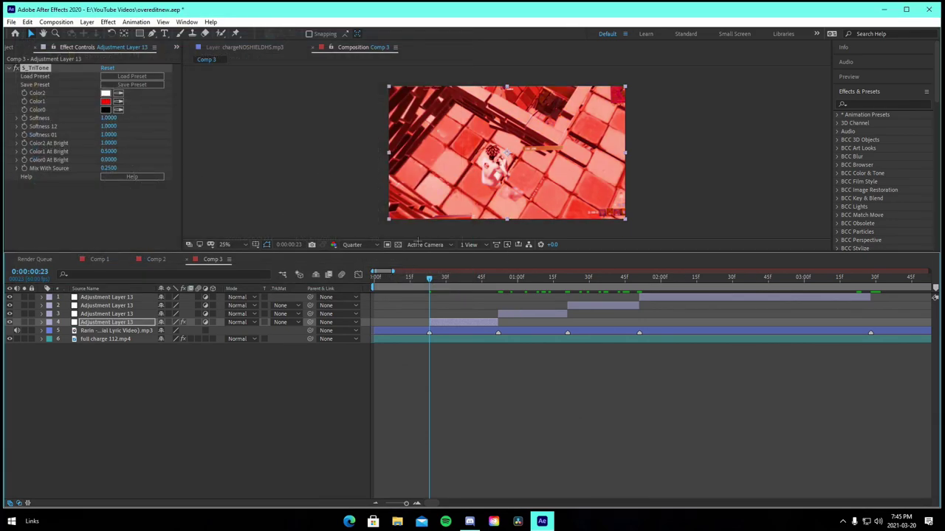
# Copy the S_TriTone effect to the other three adjustment layers and go to the second song marker at 0:00:00:52
pyautogui.click(537, 316)
pyautogui.click(469, 322)
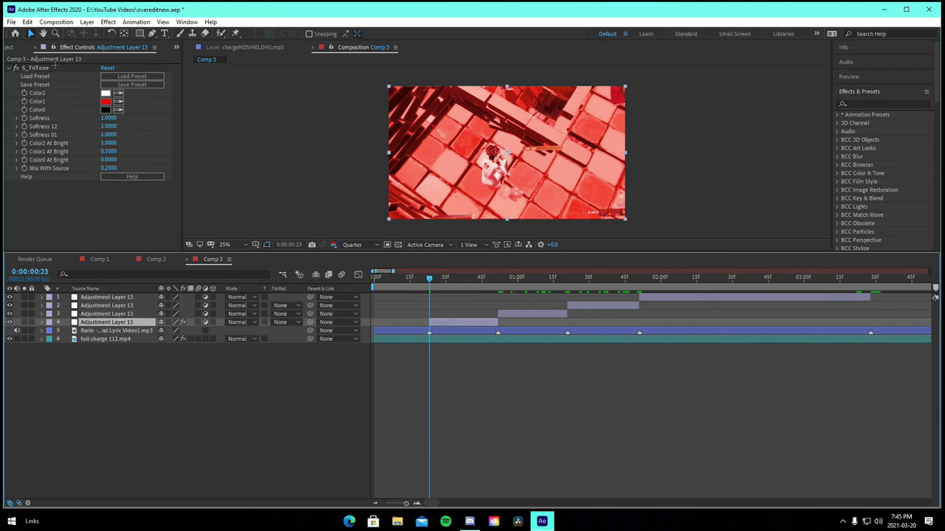
pyautogui.rightClick(55, 66)
pyautogui.click(72, 97)
pyautogui.click(512, 315)
pyautogui.hotkey('ctrl', 'v')
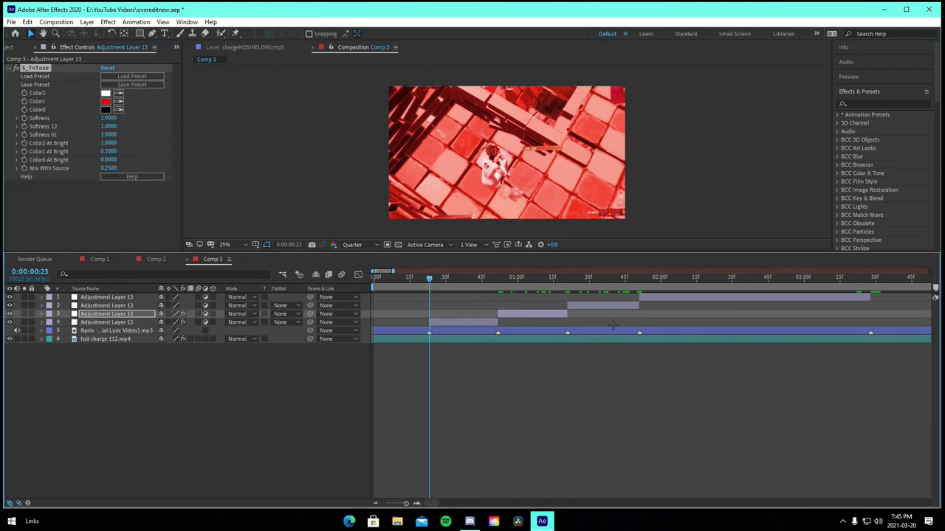
pyautogui.click(610, 304)
pyautogui.hotkey('ctrl', 'v')
pyautogui.click(650, 298)
pyautogui.hotkey('ctrl', 'v')
pyautogui.click(498, 281)
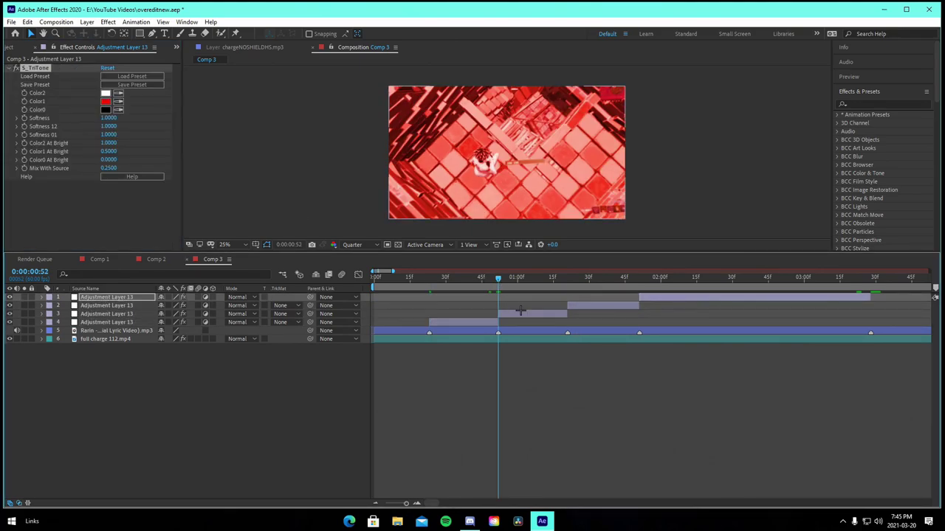
# Set the S_TriTone Color1 of the adjustment layer starting at the second song marker (0:00:00:52) to purple
pyautogui.click(520, 314)
pyautogui.click(105, 101)
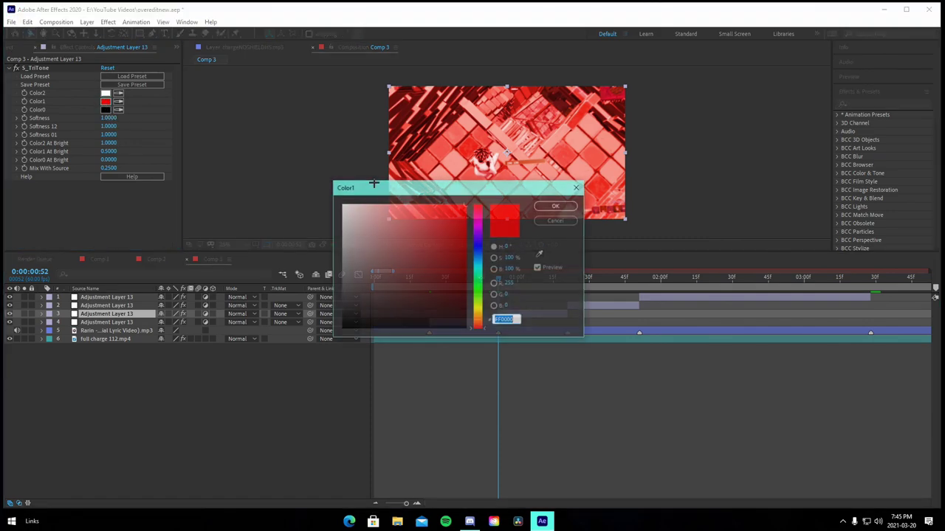
pyautogui.click(477, 230)
pyautogui.click(567, 207)
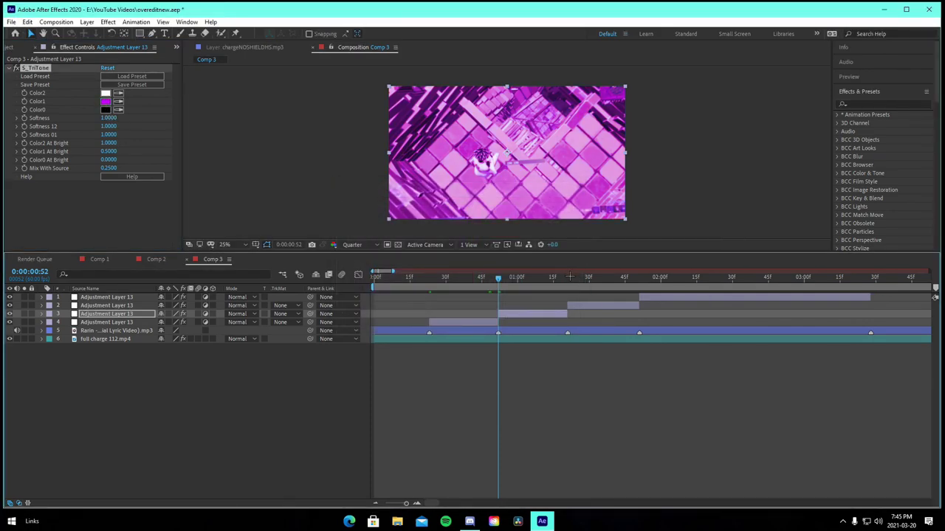
# Change S_TriTone Color1 to green on the adjustment layer starting at the third song marker (0:00:01:21)
pyautogui.click(567, 278)
pyautogui.click(594, 305)
pyautogui.click(106, 101)
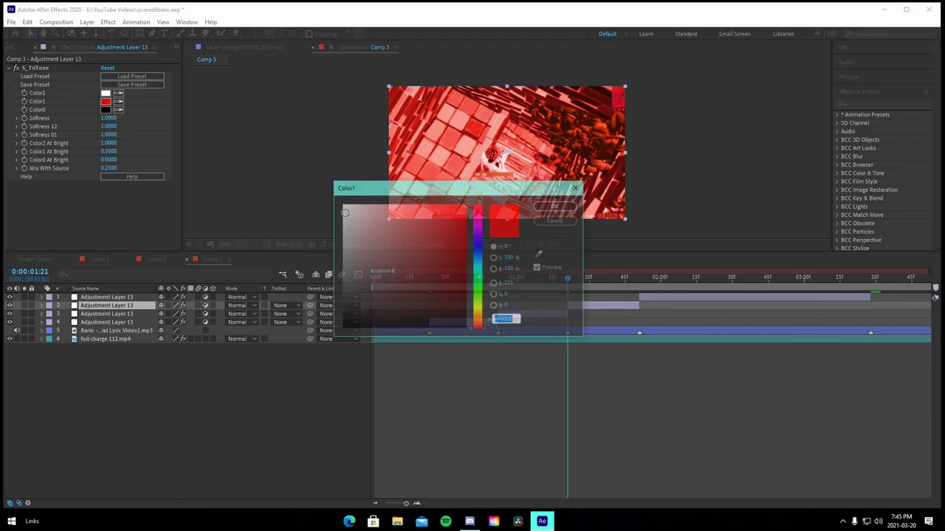
pyautogui.click(478, 284)
pyautogui.click(553, 207)
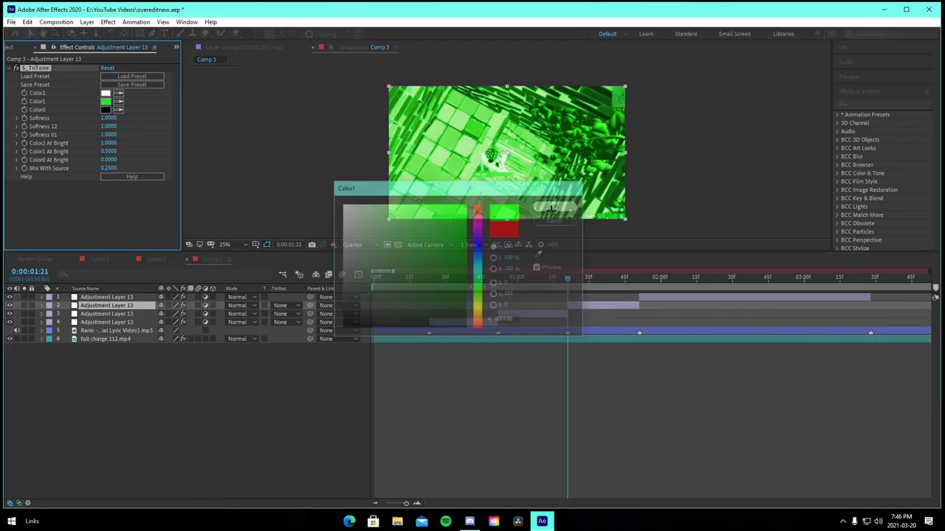
# Make S_TriTone Color1 turquoise (00FFD8) on the adjustment layer starting at 0:00:01:51, and scrub through the colour switches
pyautogui.click(639, 278)
pyautogui.click(661, 296)
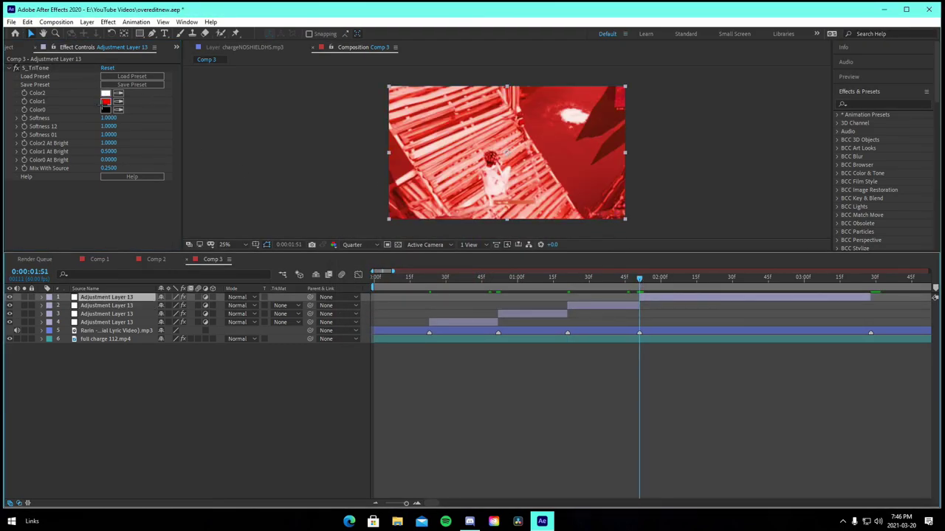
pyautogui.click(106, 101)
pyautogui.click(477, 270)
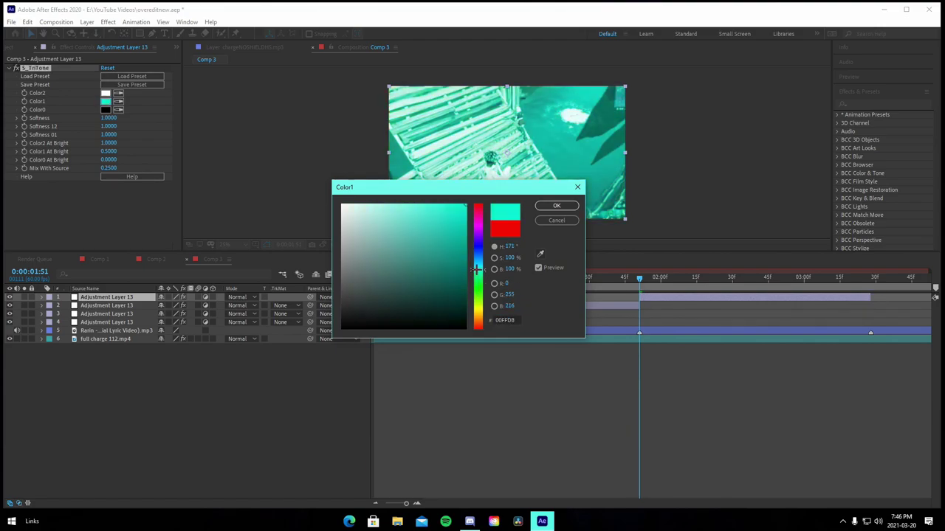
pyautogui.click(555, 205)
pyautogui.moveTo(408, 291); pyautogui.dragTo(733, 314)
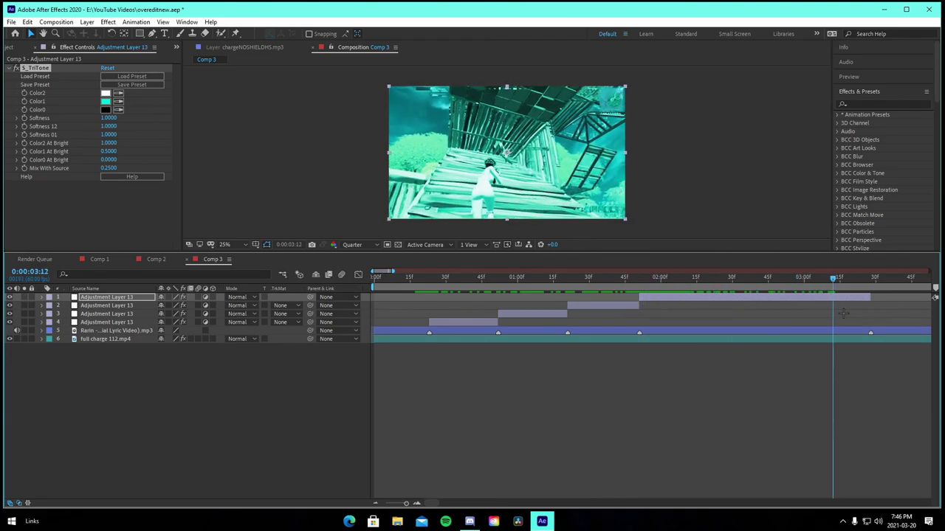